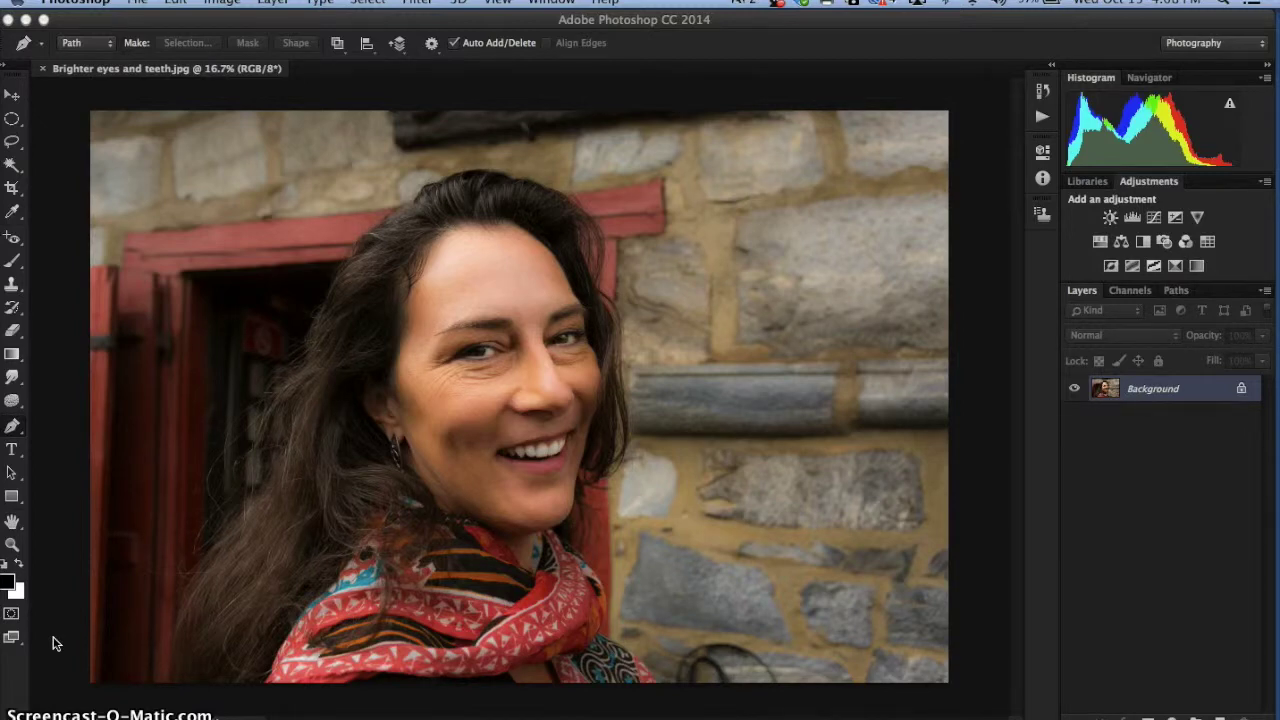
{"action": "left_click_drag", "start_coordinate": [56, 630], "coordinate": [55, 573]}
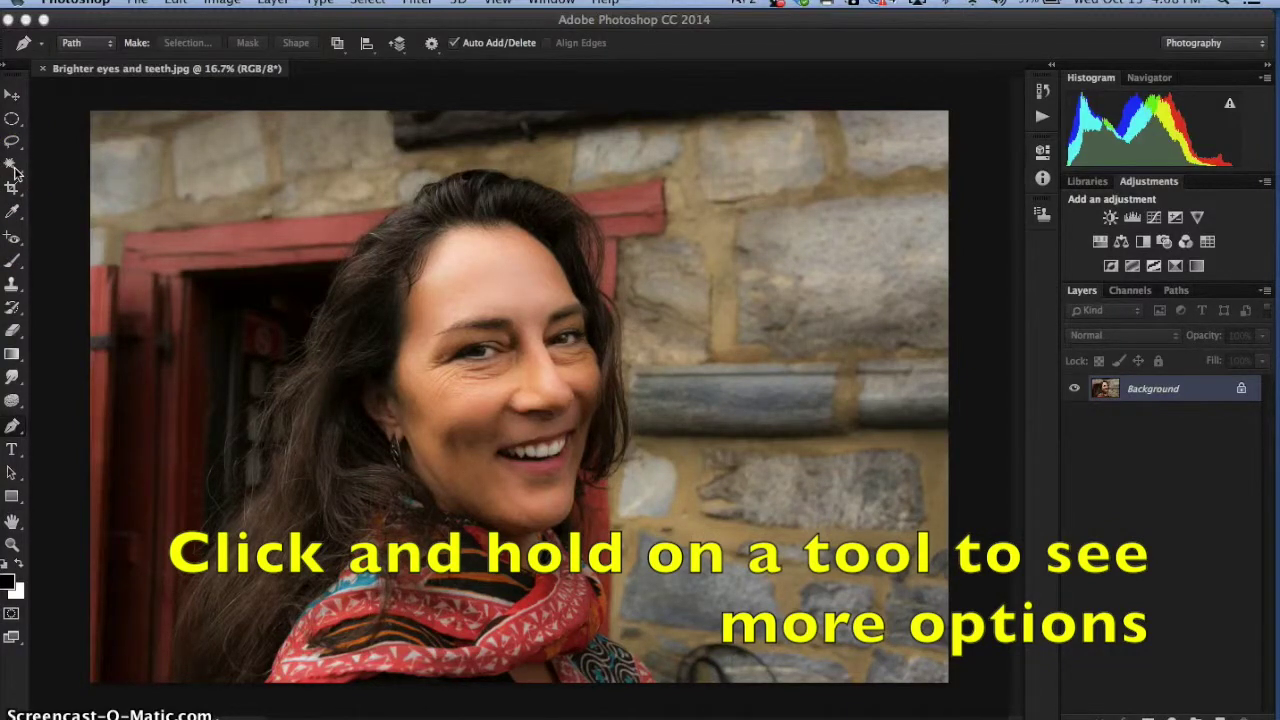
{"action": "left_click", "coordinate": [14, 120]}
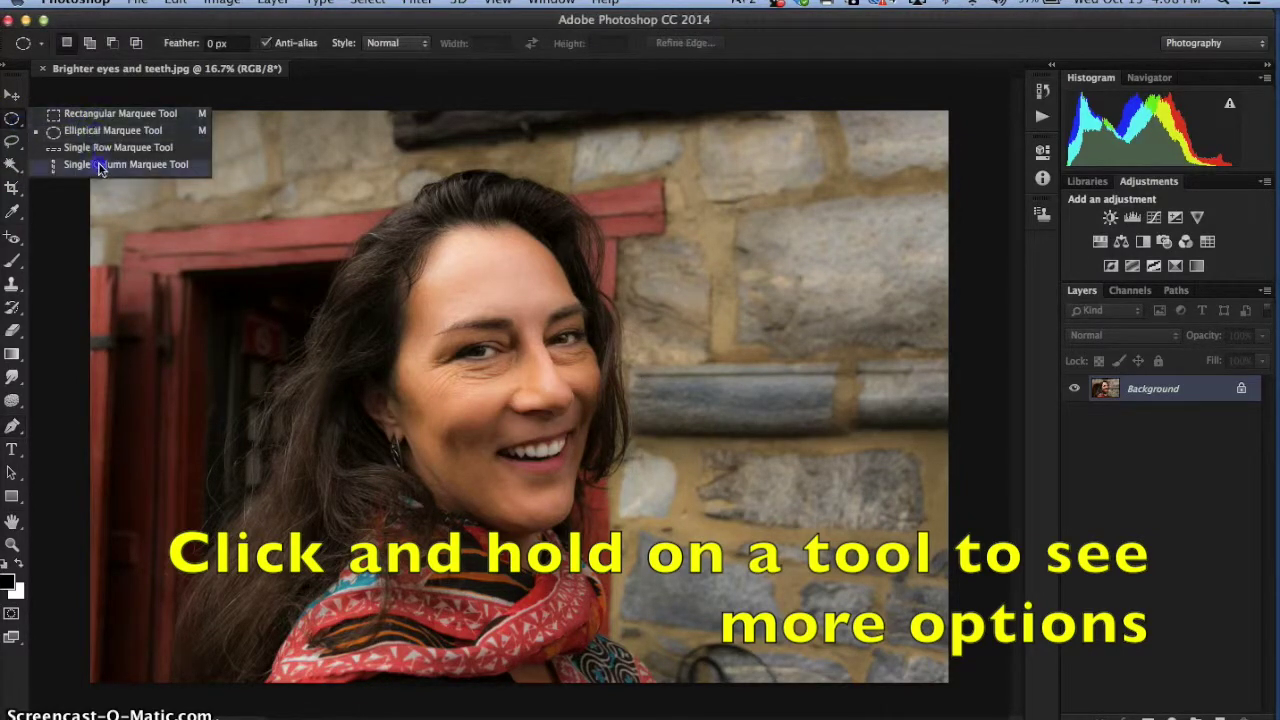
{"action": "left_click", "coordinate": [13, 119]}
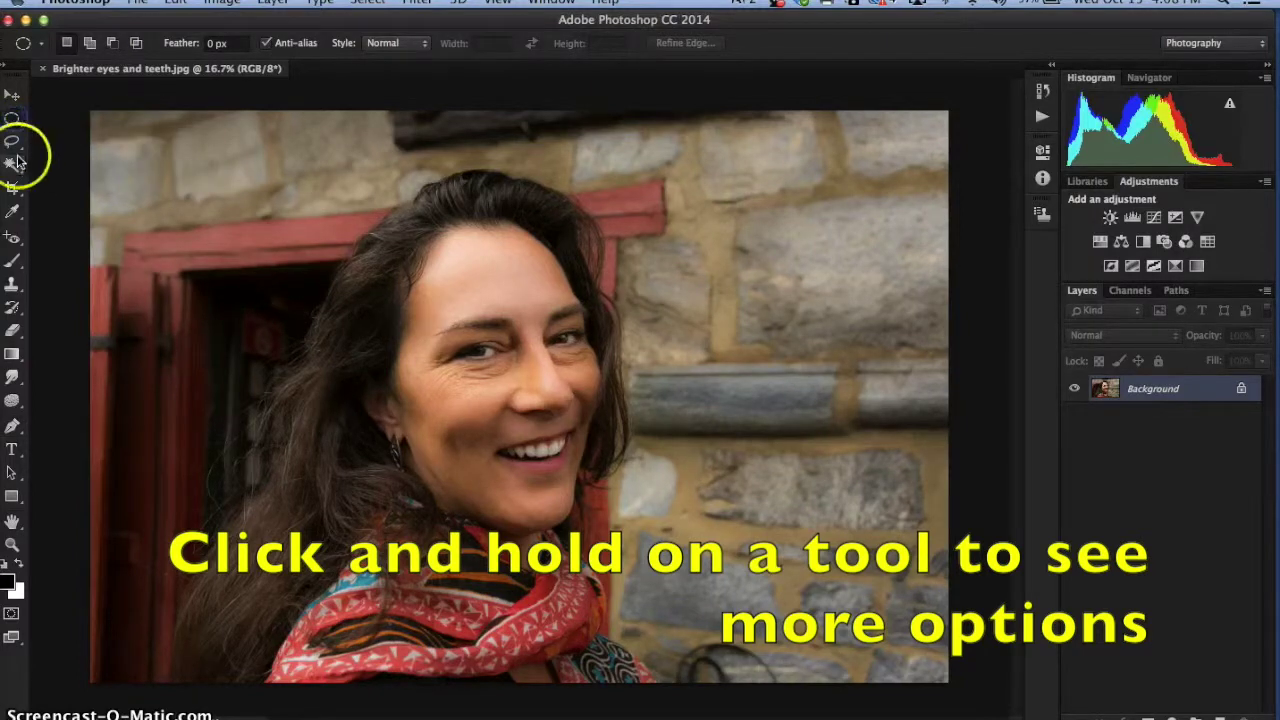
{"action": "left_click", "coordinate": [12, 141]}
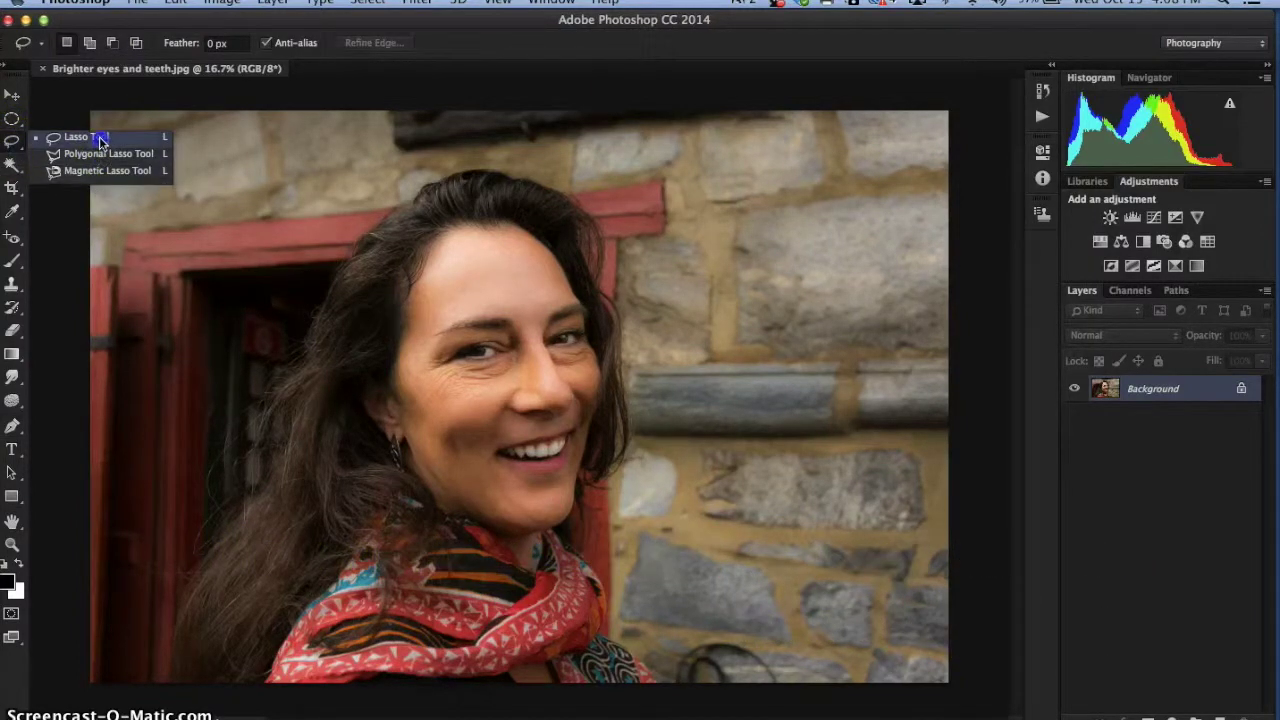
{"action": "left_click", "coordinate": [12, 142]}
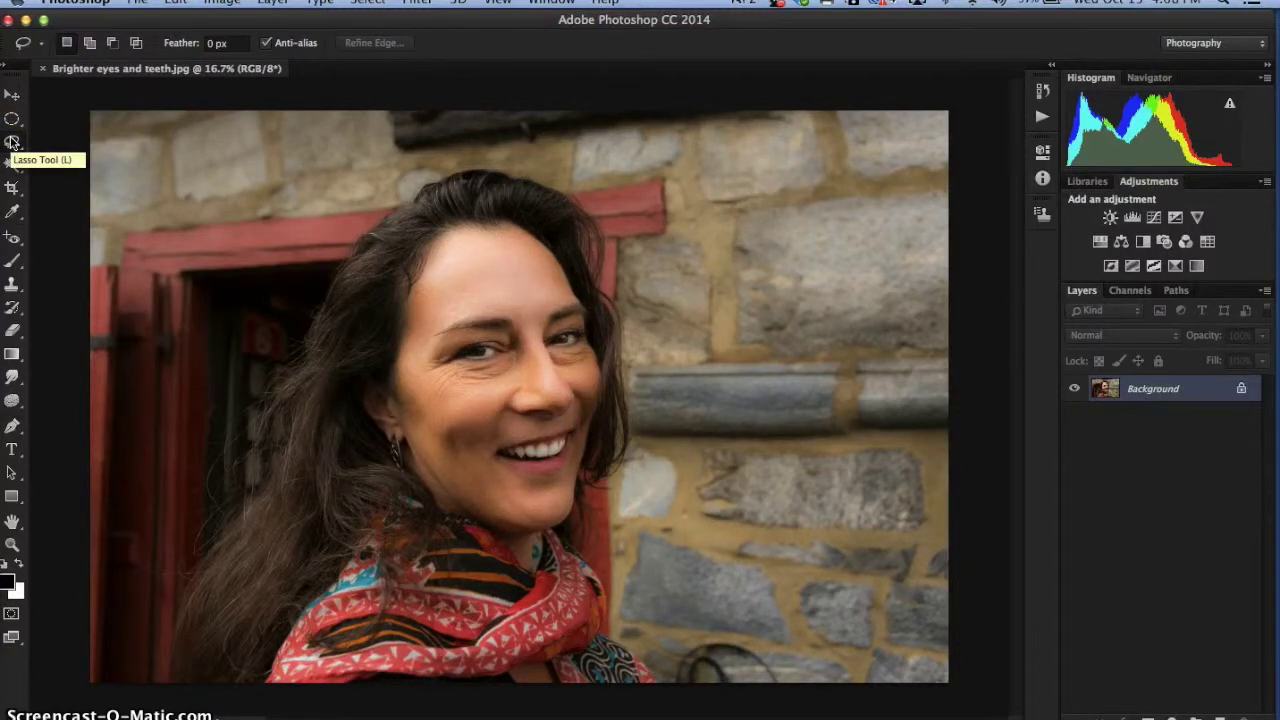
Switch from the Sponge tool to the Dodge tool.
{"action": "left_click", "coordinate": [14, 402]}
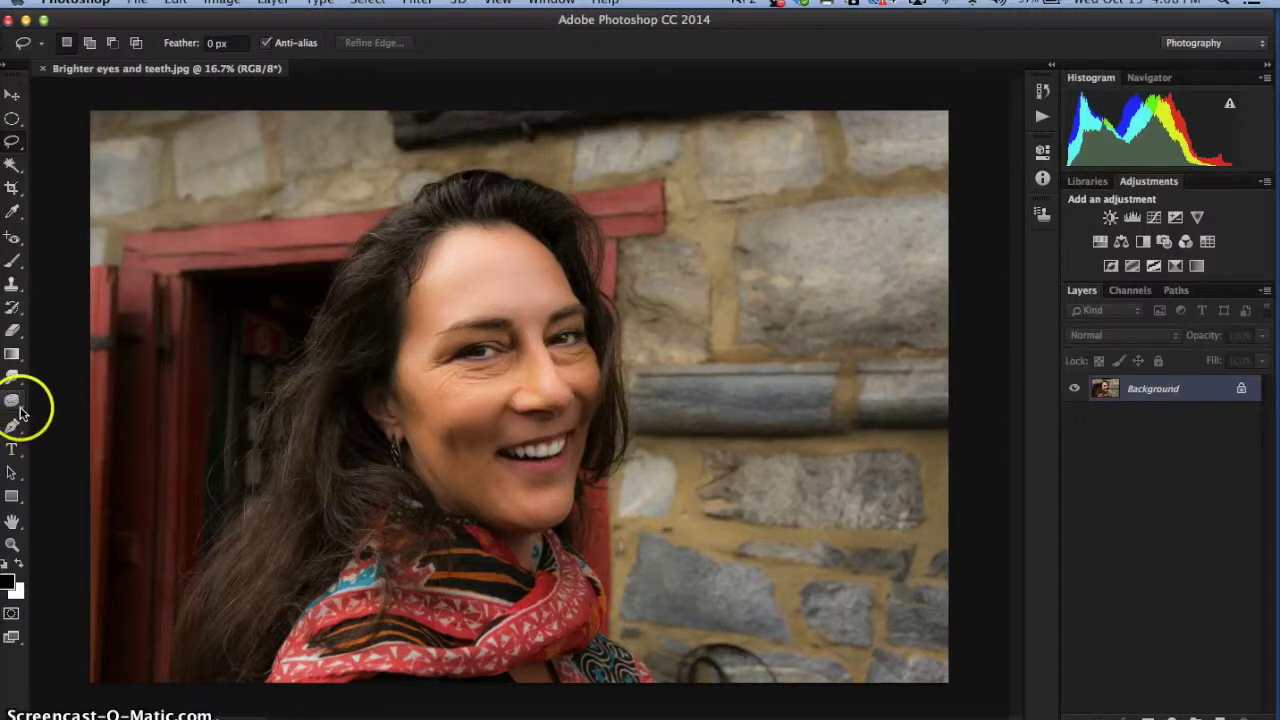
{"action": "left_click", "coordinate": [20, 410]}
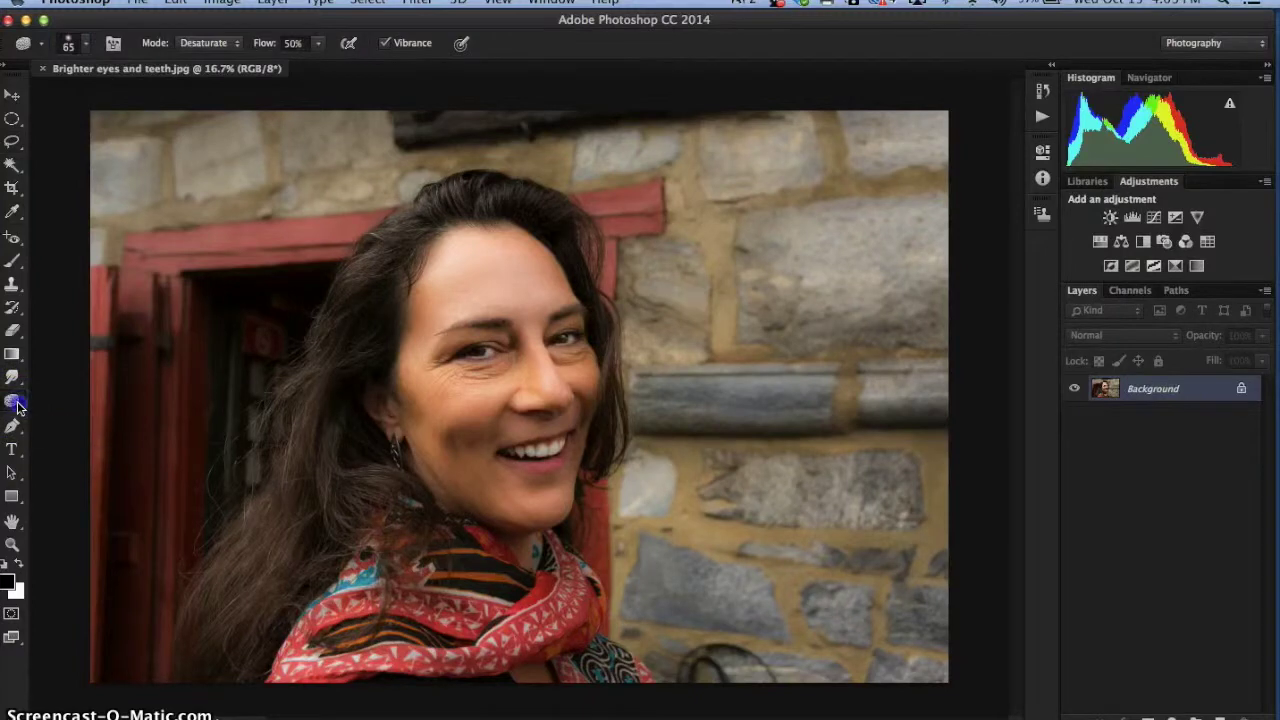
{"action": "left_click", "coordinate": [62, 397]}
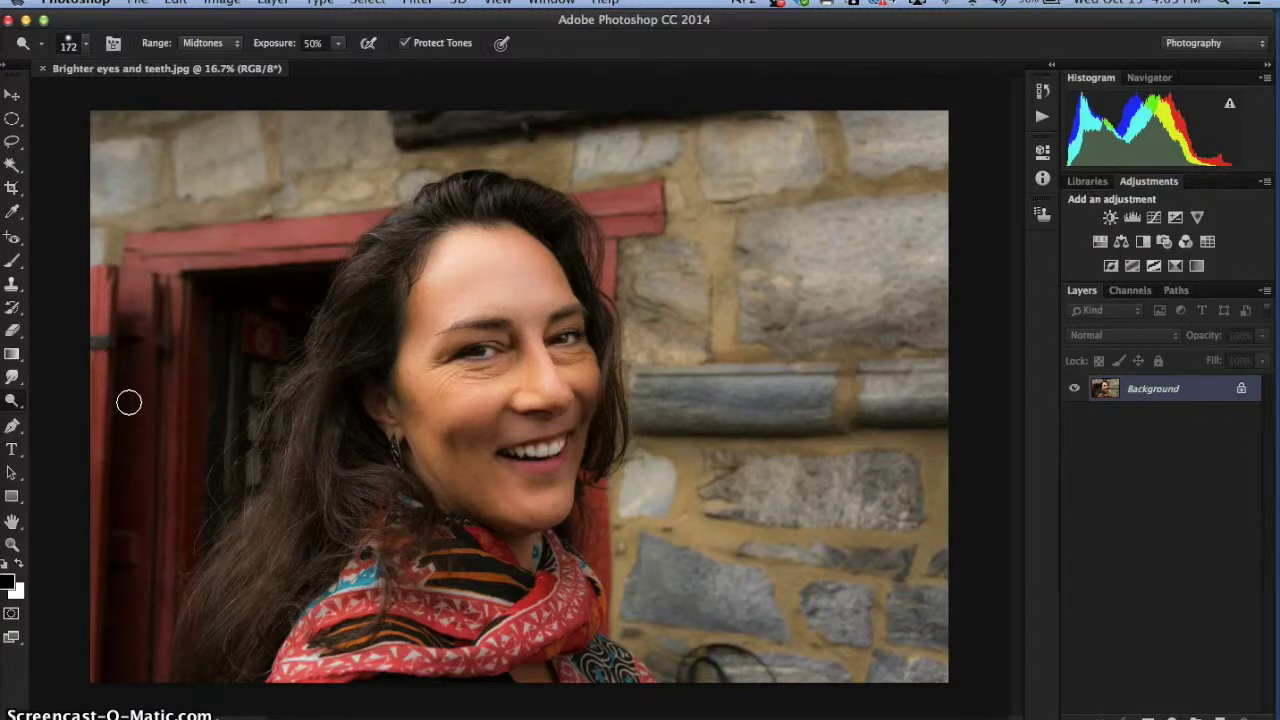
{"action": "mouse_move", "coordinate": [129, 402]}
{"action": "left_mouse_down"}
{"action": "mouse_move", "coordinate": [164, 401]}
{"action": "mouse_move", "coordinate": [369, 171]}
{"action": "left_mouse_up"}
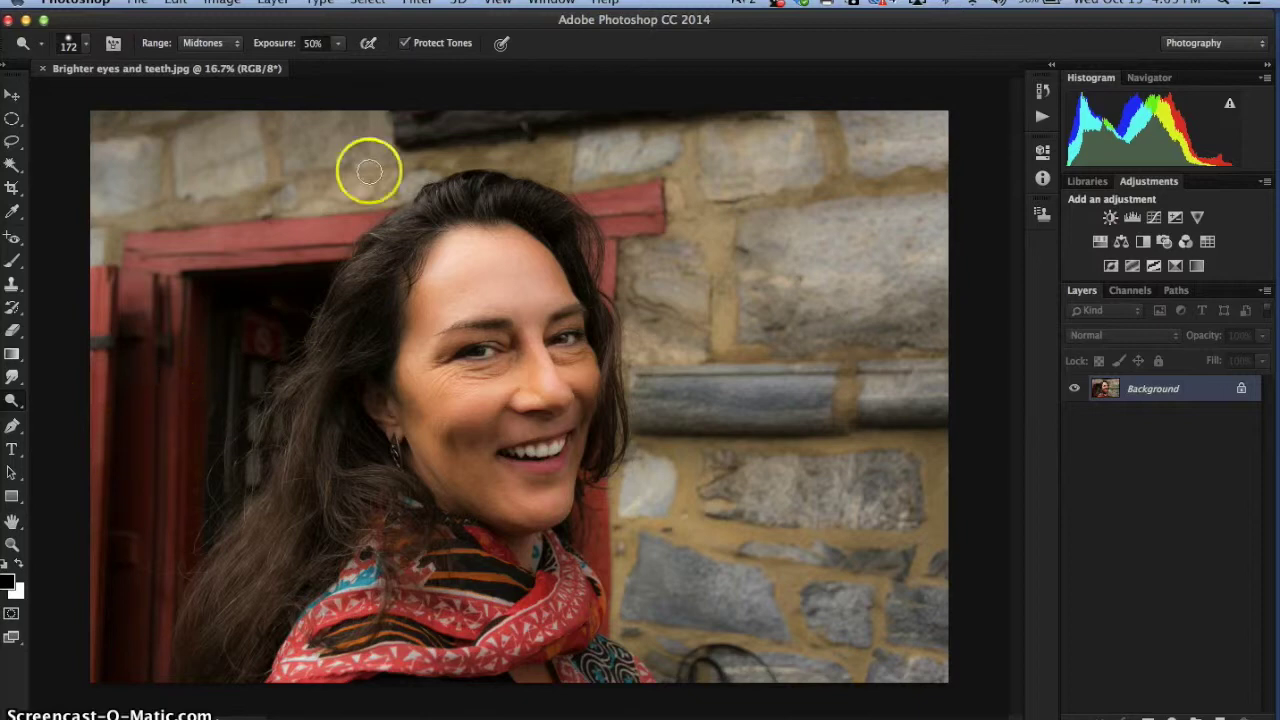
View the face at 100% and set the Dodge brush to 54 px with 0% hardness.
{"action": "left_click", "coordinate": [498, 3]}
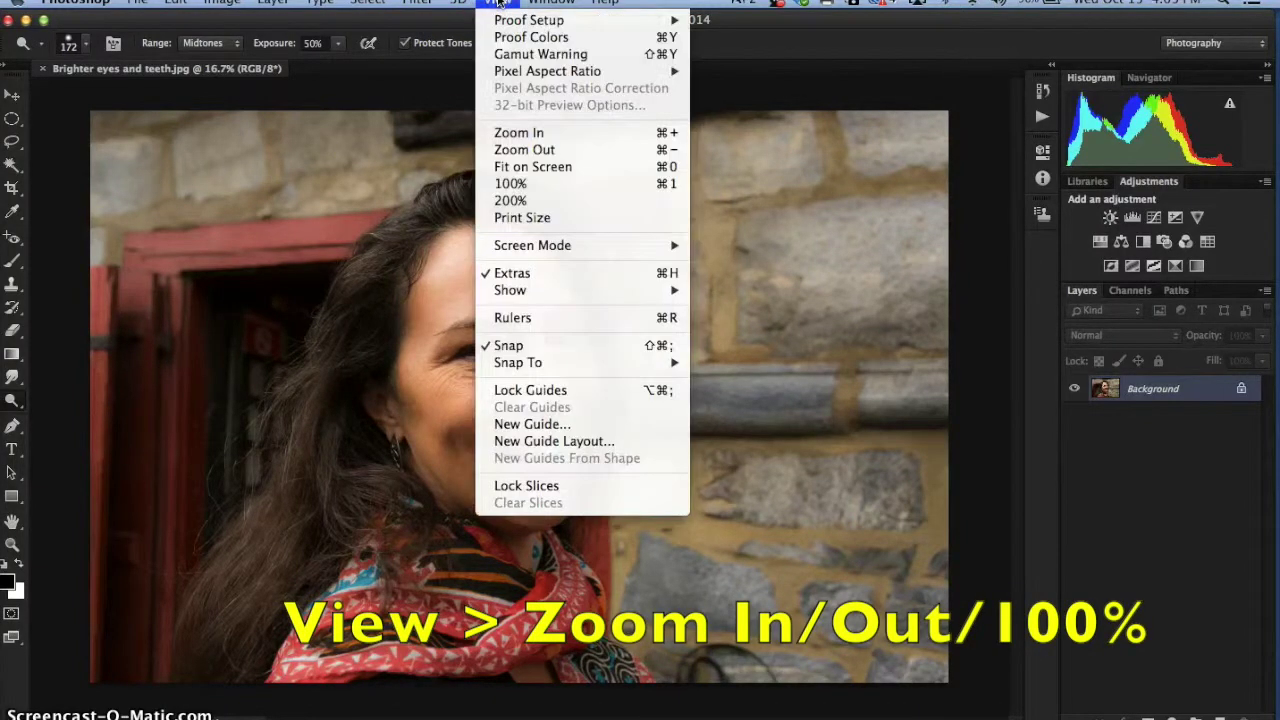
{"action": "left_click", "coordinate": [515, 184]}
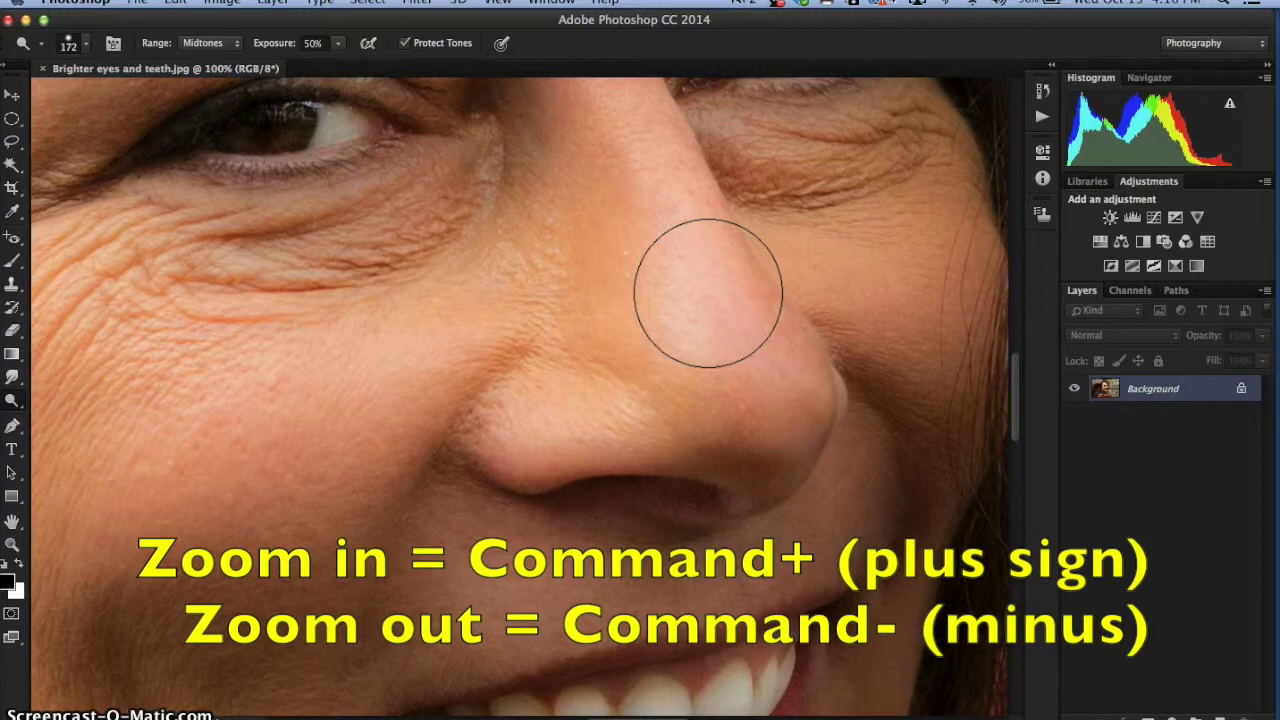
{"action": "mouse_move", "coordinate": [677, 301]}
{"action": "left_mouse_down"}
{"action": "mouse_move", "coordinate": [686, 315]}
{"action": "mouse_move", "coordinate": [486, 286]}
{"action": "mouse_move", "coordinate": [386, 291]}
{"action": "mouse_move", "coordinate": [383, 280]}
{"action": "mouse_move", "coordinate": [447, 344]}
{"action": "mouse_move", "coordinate": [353, 337]}
{"action": "left_mouse_up"}
{"action": "right_click", "coordinate": [353, 337]}
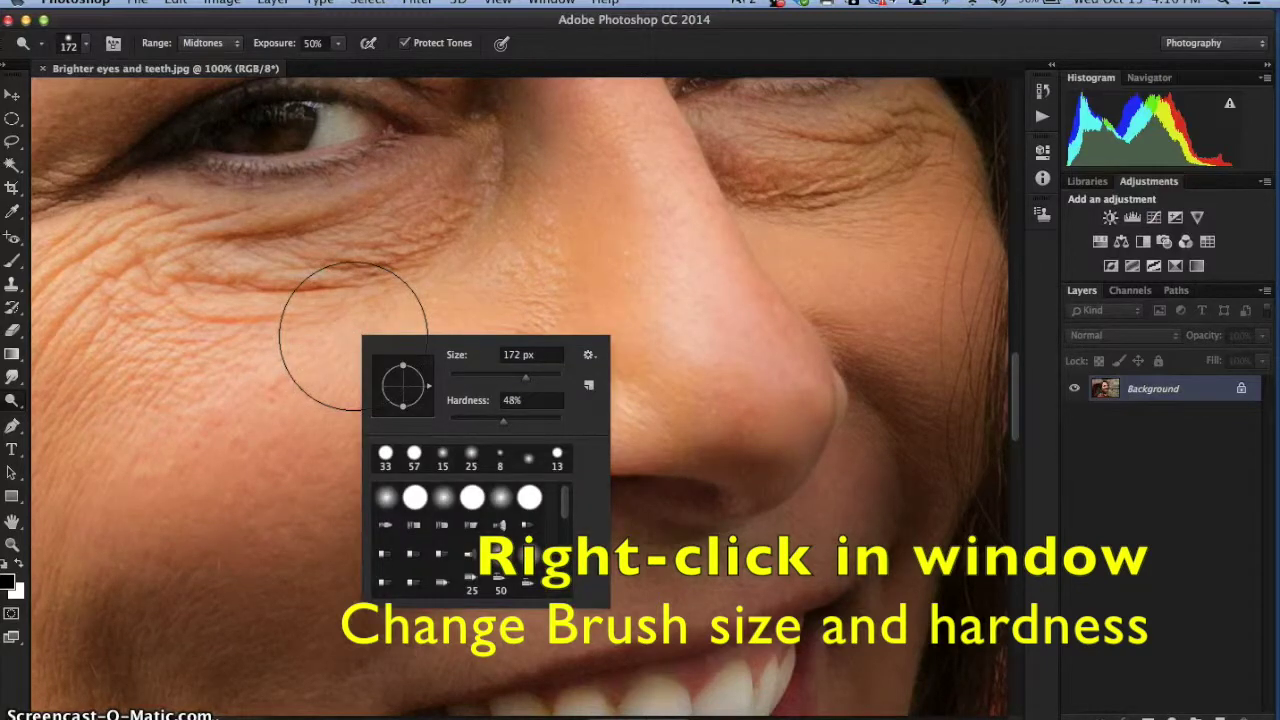
{"action": "left_click_drag", "start_coordinate": [525, 378], "coordinate": [480, 382]}
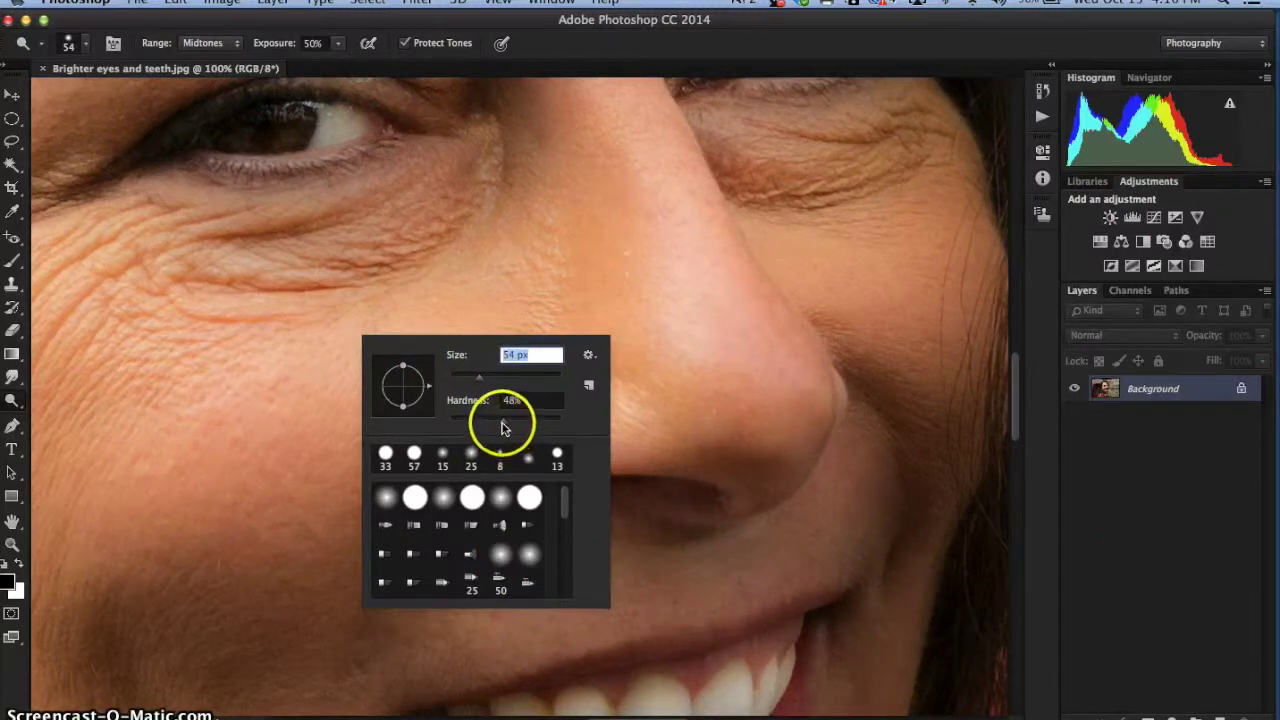
{"action": "left_click_drag", "start_coordinate": [503, 422], "coordinate": [447, 423]}
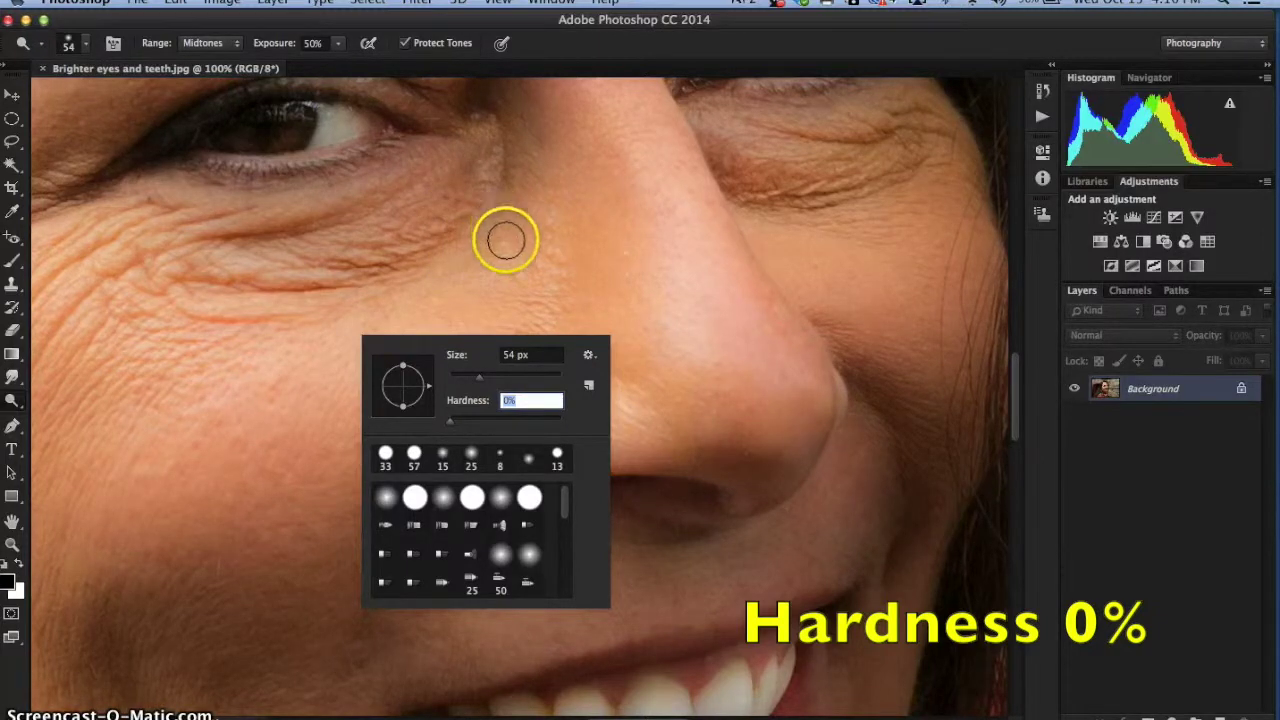
{"action": "mouse_move", "coordinate": [469, 274]}
{"action": "left_mouse_down"}
{"action": "mouse_move", "coordinate": [525, 181]}
{"action": "mouse_move", "coordinate": [521, 219]}
{"action": "mouse_move", "coordinate": [488, 223]}
{"action": "mouse_move", "coordinate": [529, 223]}
{"action": "mouse_move", "coordinate": [509, 231]}
{"action": "mouse_move", "coordinate": [551, 289]}
{"action": "left_mouse_up"}
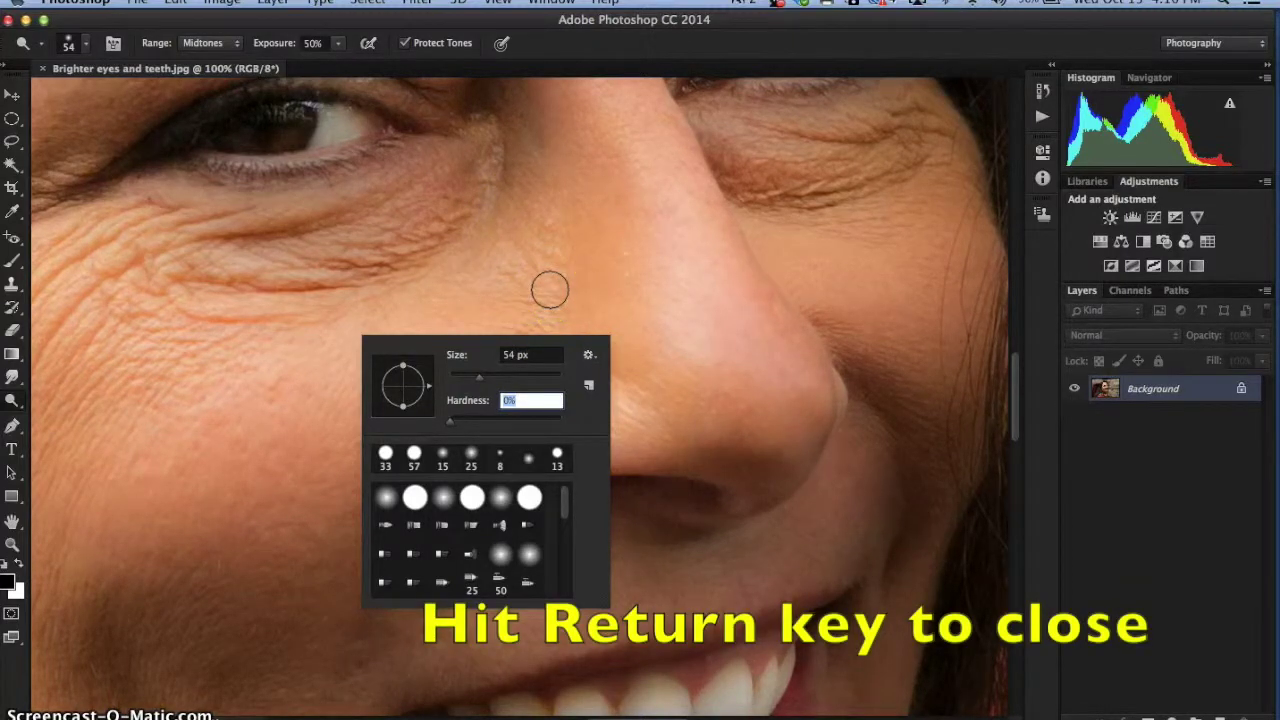
{"action": "key", "text": "Return"}
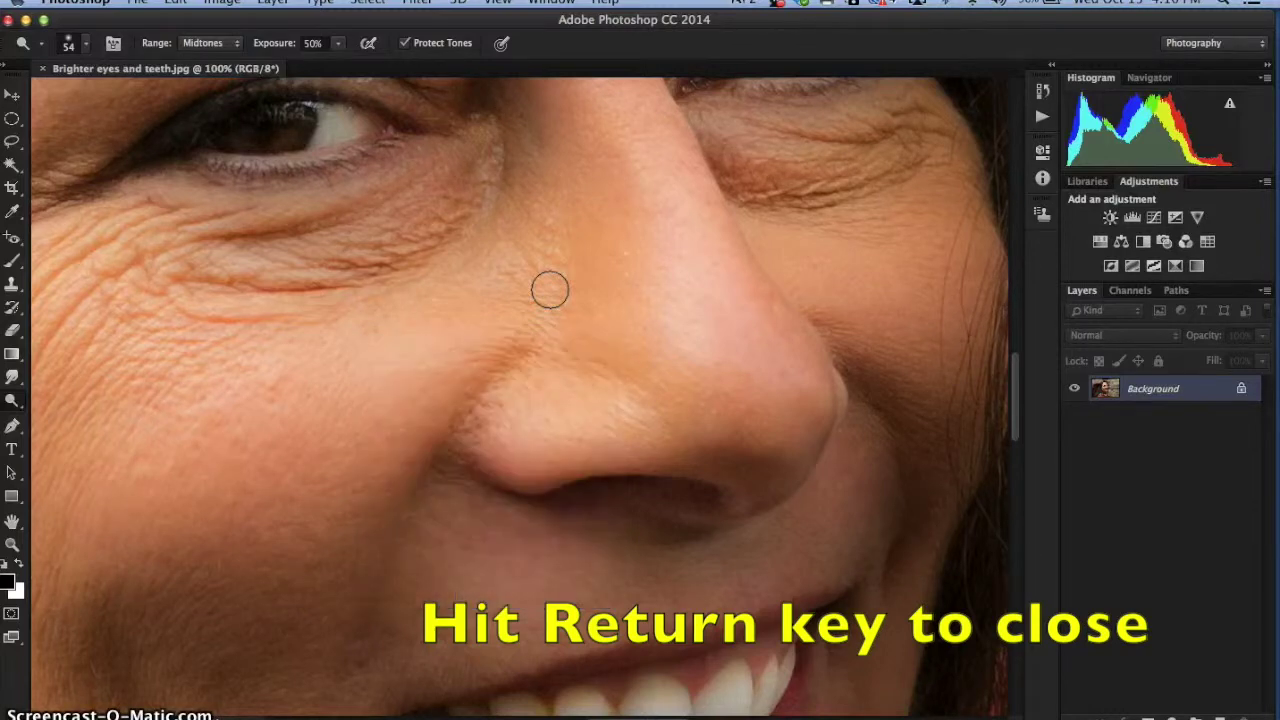
Reduce the Dodge brush to 30 px and brighten the white of the eye on the photo's left side.
{"action": "left_click_drag", "start_coordinate": [550, 290], "coordinate": [457, 289]}
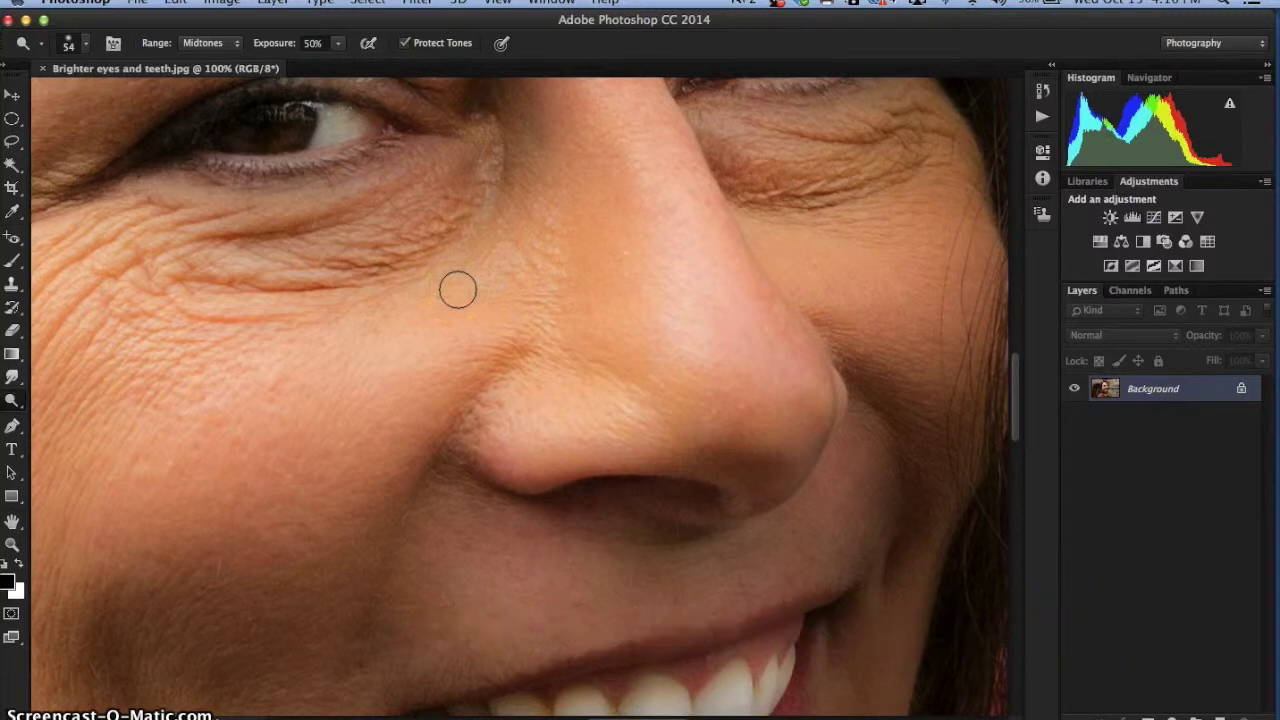
{"action": "mouse_move", "coordinate": [457, 289]}
{"action": "left_mouse_down"}
{"action": "mouse_move", "coordinate": [411, 325]}
{"action": "mouse_move", "coordinate": [417, 316]}
{"action": "mouse_move", "coordinate": [395, 314]}
{"action": "mouse_move", "coordinate": [409, 307]}
{"action": "mouse_move", "coordinate": [455, 346]}
{"action": "mouse_move", "coordinate": [486, 396]}
{"action": "mouse_move", "coordinate": [309, 103]}
{"action": "mouse_move", "coordinate": [338, 120]}
{"action": "left_mouse_up"}
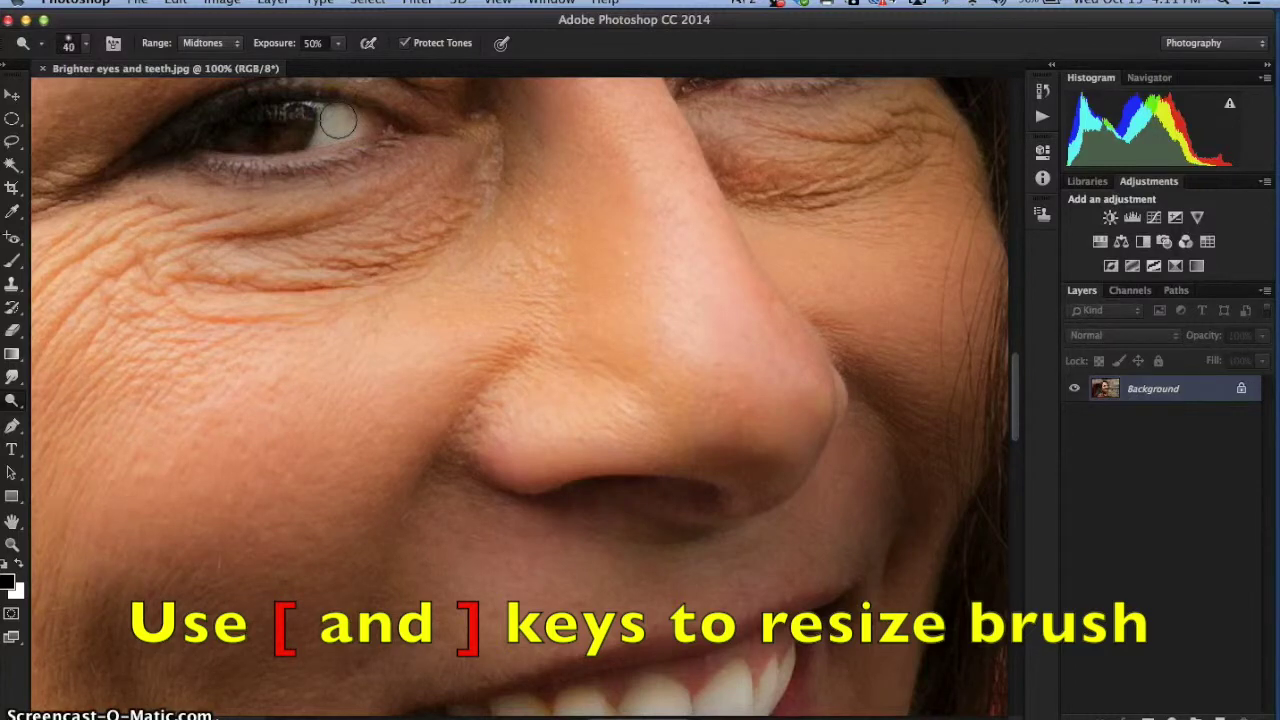
{"action": "left_click_drag", "start_coordinate": [338, 120], "coordinate": [331, 115]}
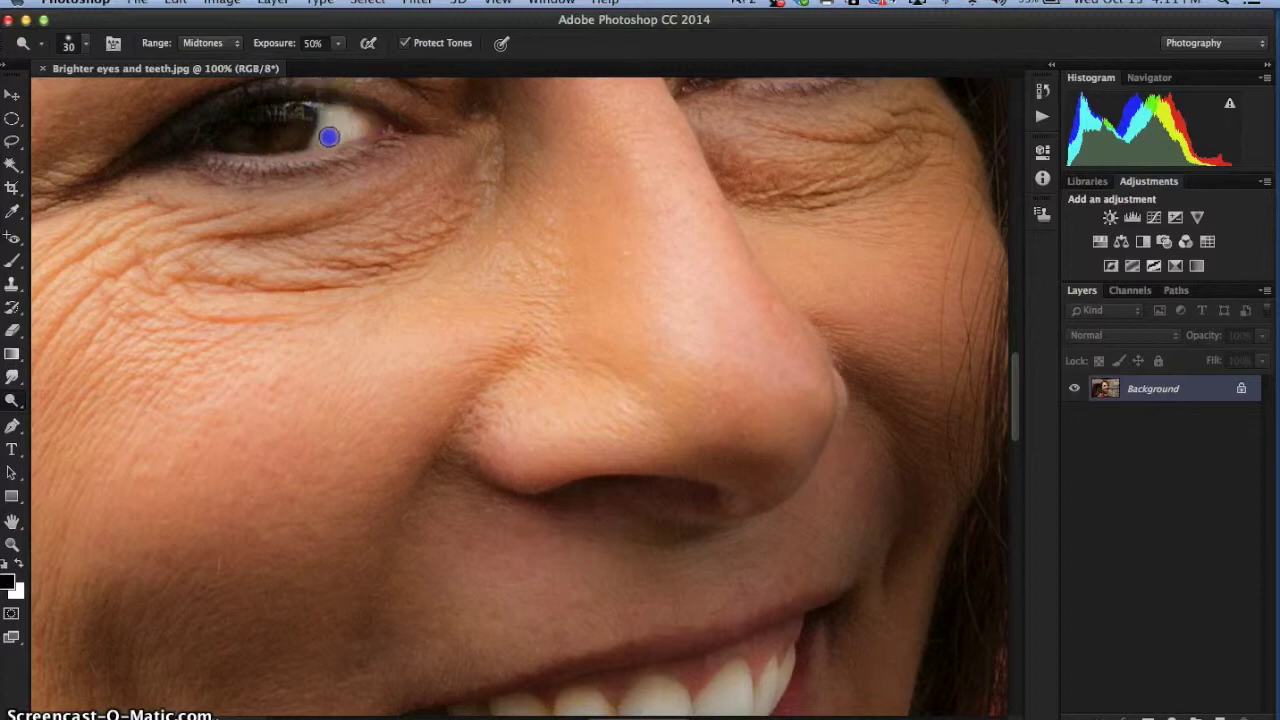
{"action": "left_click_drag", "start_coordinate": [325, 124], "coordinate": [300, 109]}
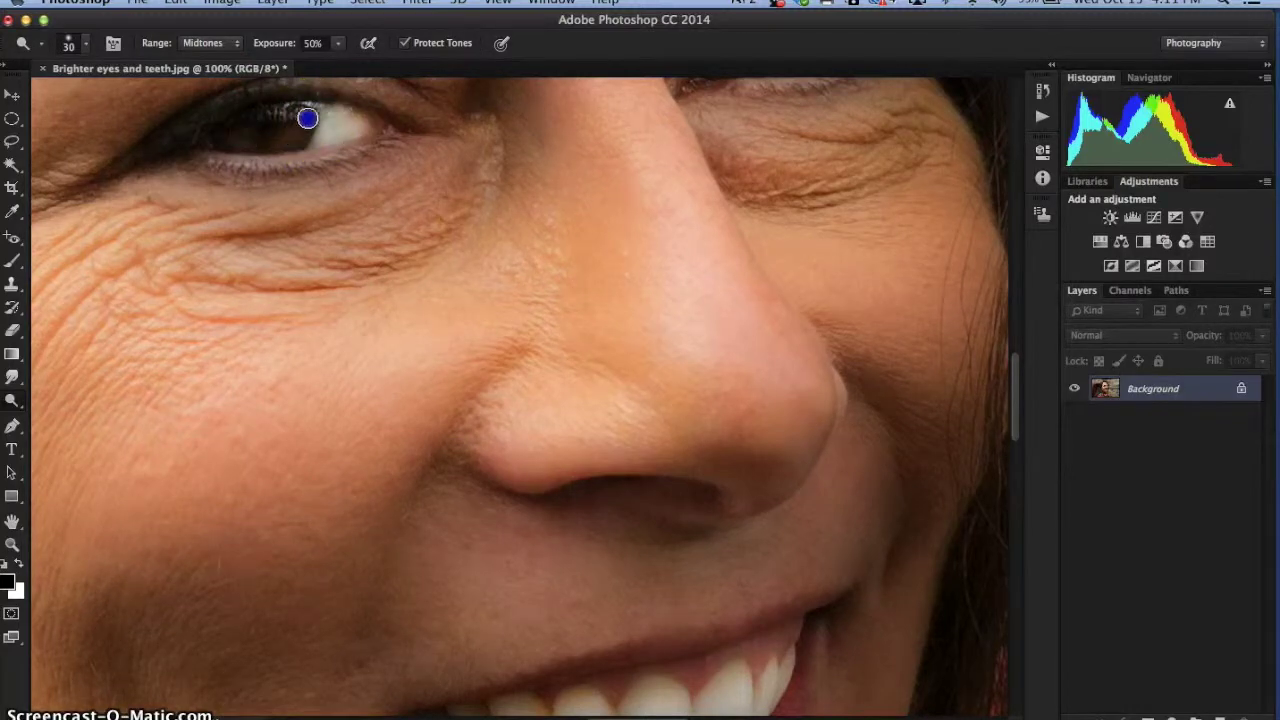
{"action": "mouse_move", "coordinate": [345, 122]}
{"action": "left_mouse_down"}
{"action": "mouse_move", "coordinate": [358, 128]}
{"action": "mouse_move", "coordinate": [343, 129]}
{"action": "mouse_move", "coordinate": [346, 118]}
{"action": "left_mouse_up"}
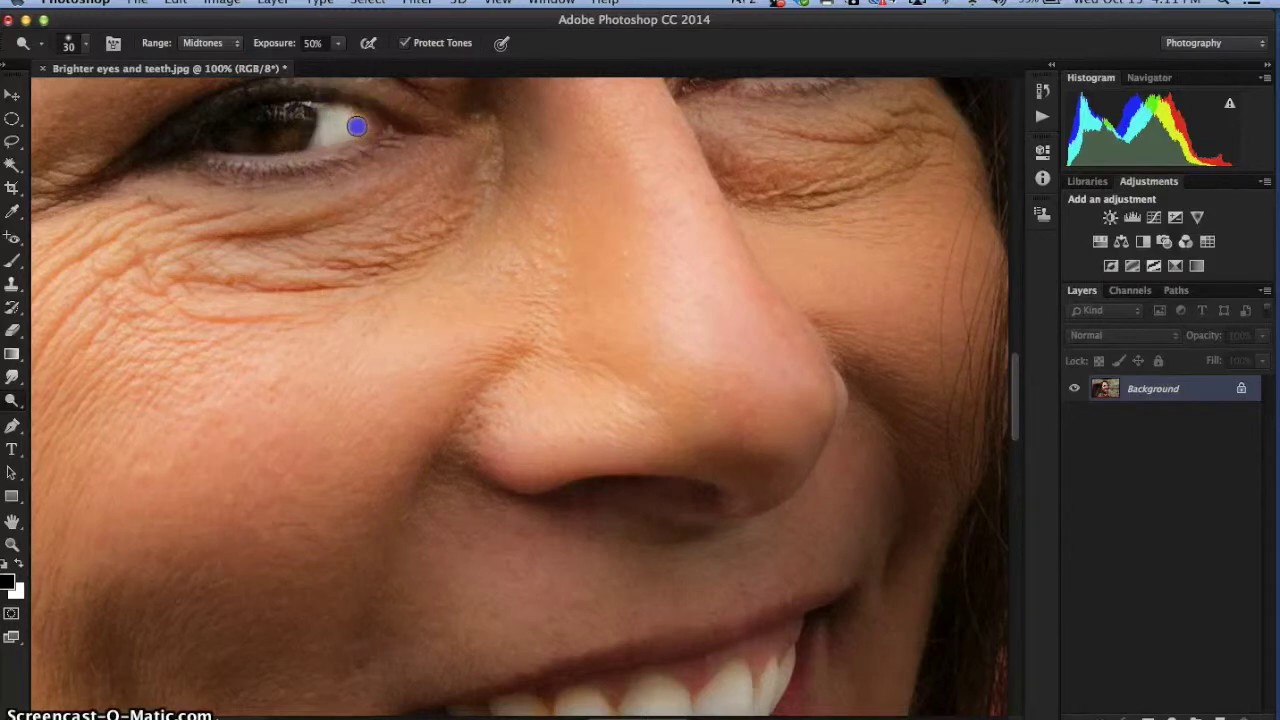
{"action": "mouse_move", "coordinate": [337, 117]}
{"action": "left_mouse_down"}
{"action": "mouse_move", "coordinate": [313, 141]}
{"action": "mouse_move", "coordinate": [316, 108]}
{"action": "left_mouse_up"}
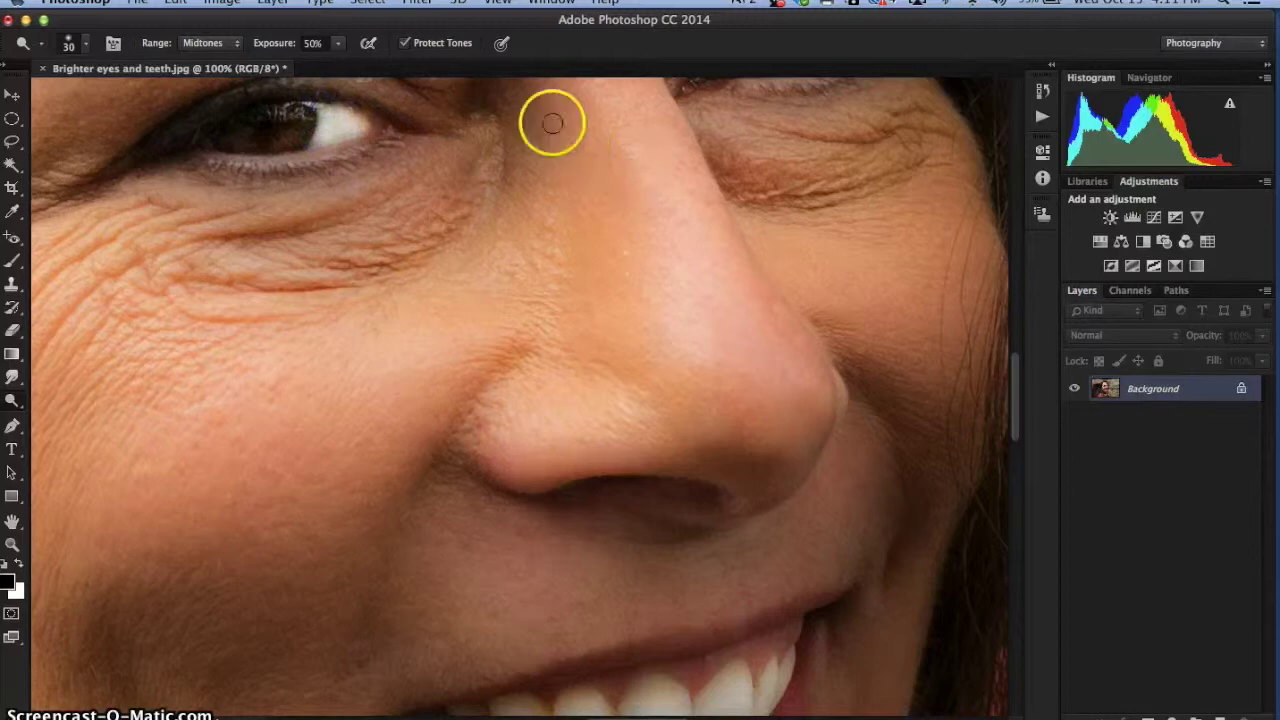
Dodge the white of the eye on the photo's right side, and undo and redo the last stroke to compare.
{"action": "scroll", "coordinate": [520, 400], "scroll_direction": "right", "scroll_amount": 5}
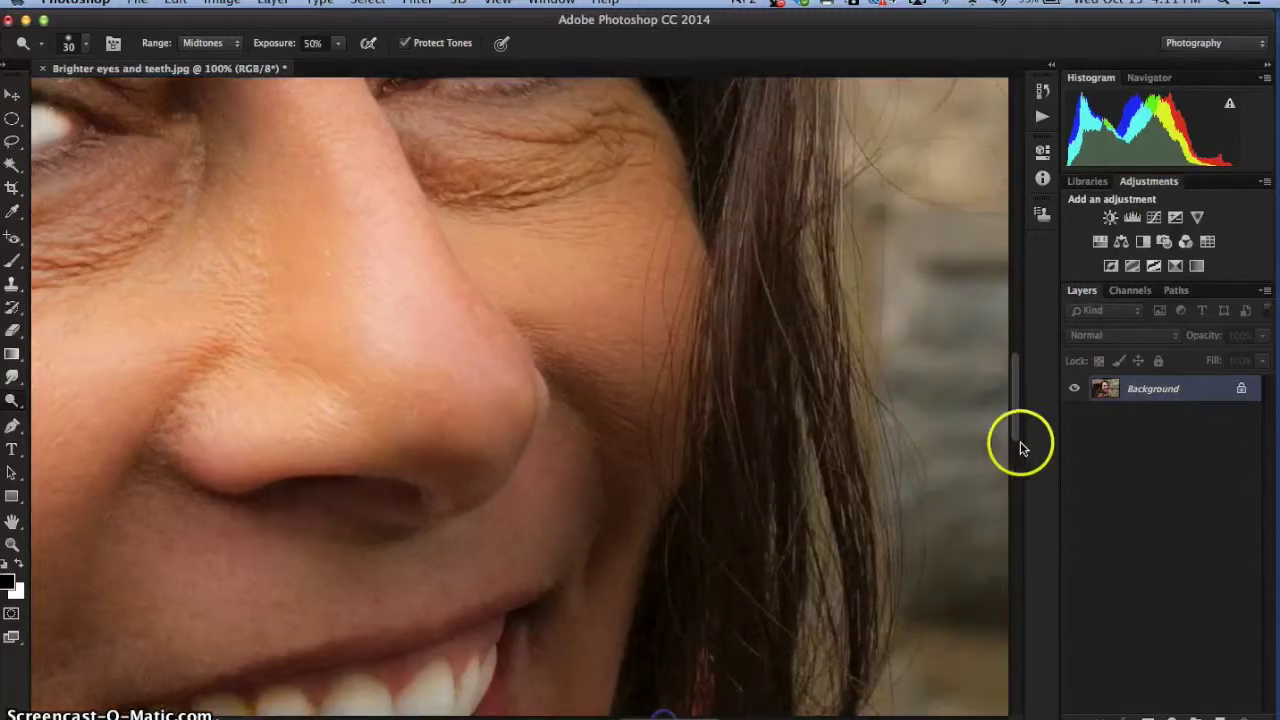
{"action": "left_click_drag", "start_coordinate": [1023, 443], "coordinate": [1022, 390]}
{"action": "mouse_move", "coordinate": [531, 323]}
{"action": "left_mouse_down"}
{"action": "mouse_move", "coordinate": [500, 346]}
{"action": "mouse_move", "coordinate": [443, 346]}
{"action": "mouse_move", "coordinate": [503, 321]}
{"action": "left_mouse_up"}
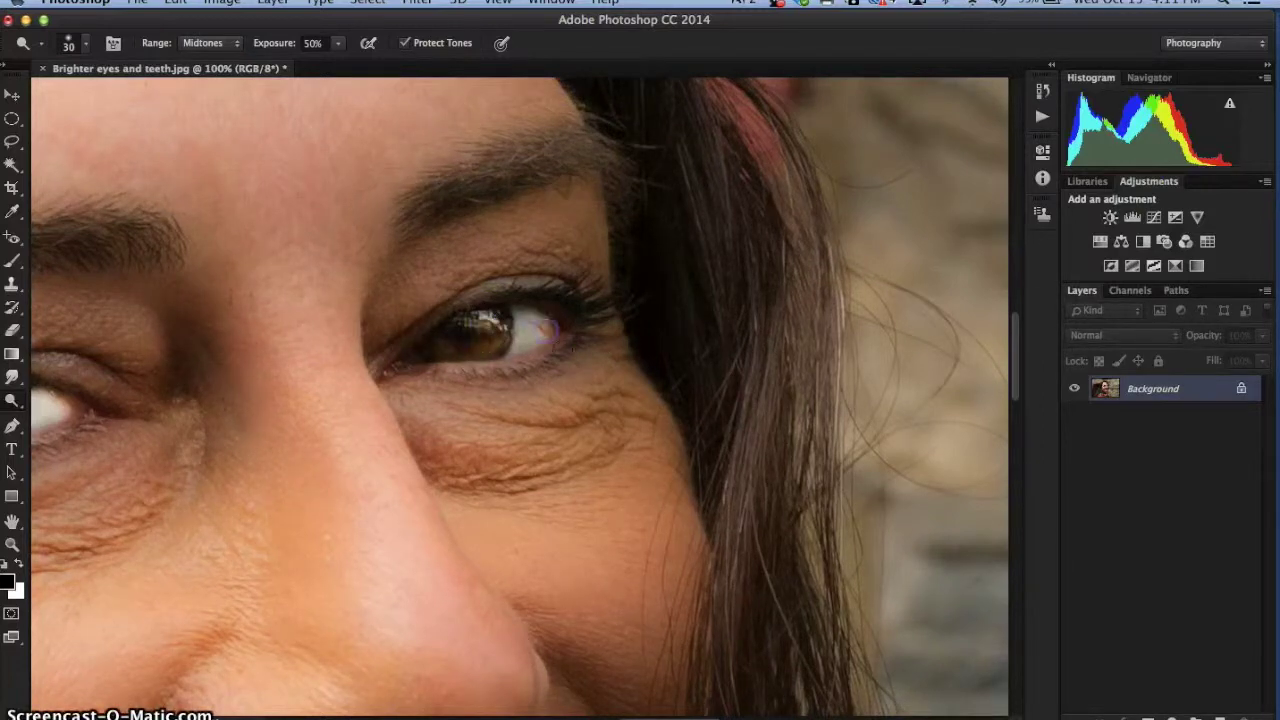
{"action": "left_click_drag", "start_coordinate": [525, 314], "coordinate": [557, 348]}
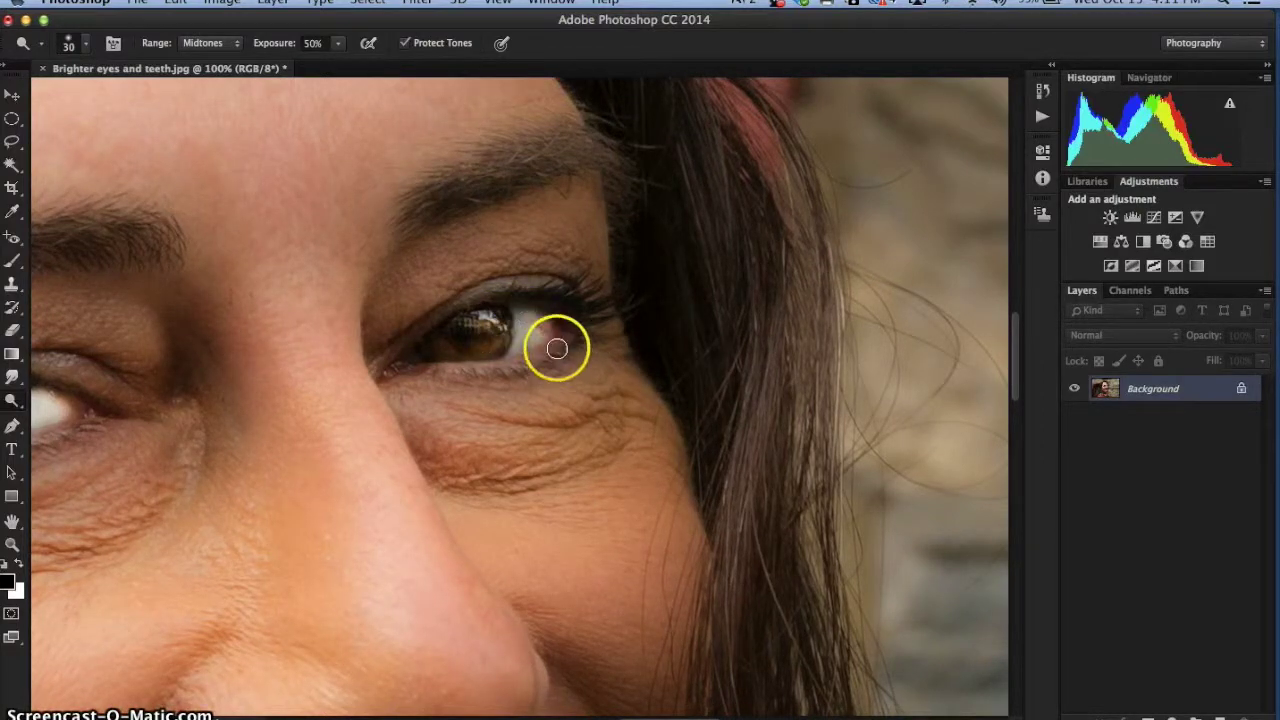
{"action": "key", "text": "super+z"}
{"action": "left_click_drag", "start_coordinate": [557, 348], "coordinate": [528, 343]}
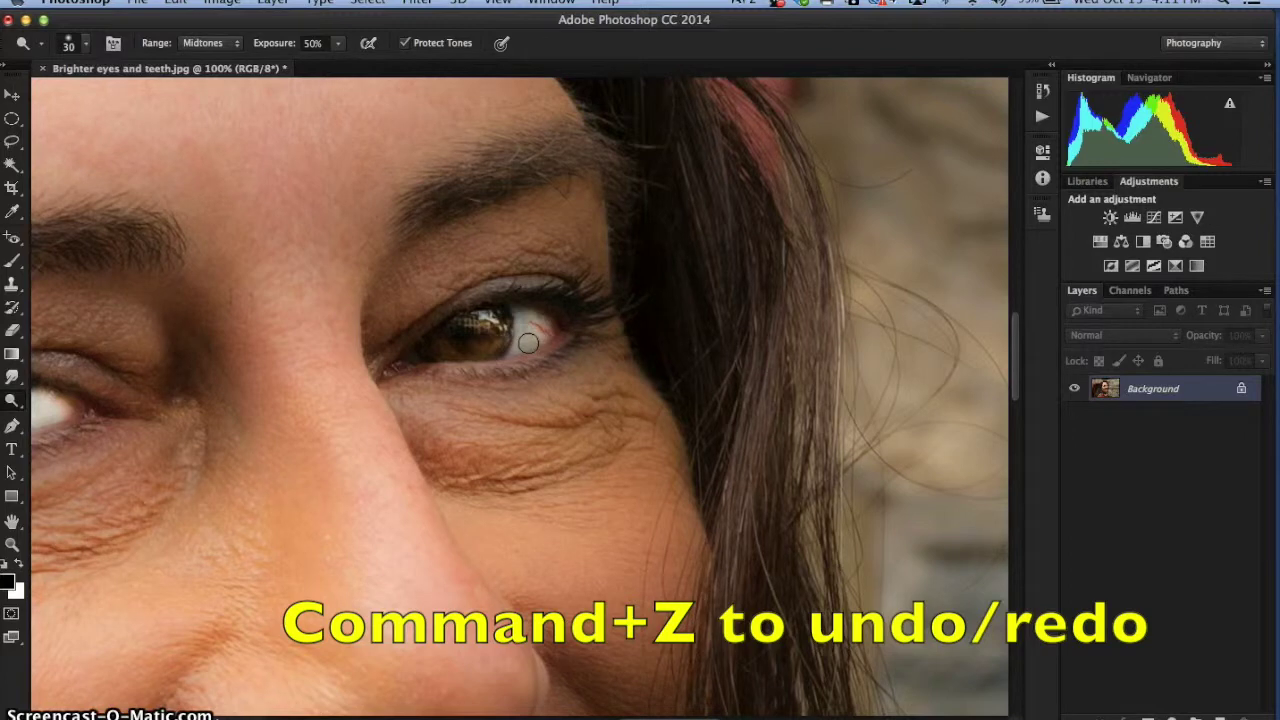
Step back through the Dodge strokes in the history to compare the eyes, and return to the most recent state.
{"action": "left_click", "coordinate": [1043, 92]}
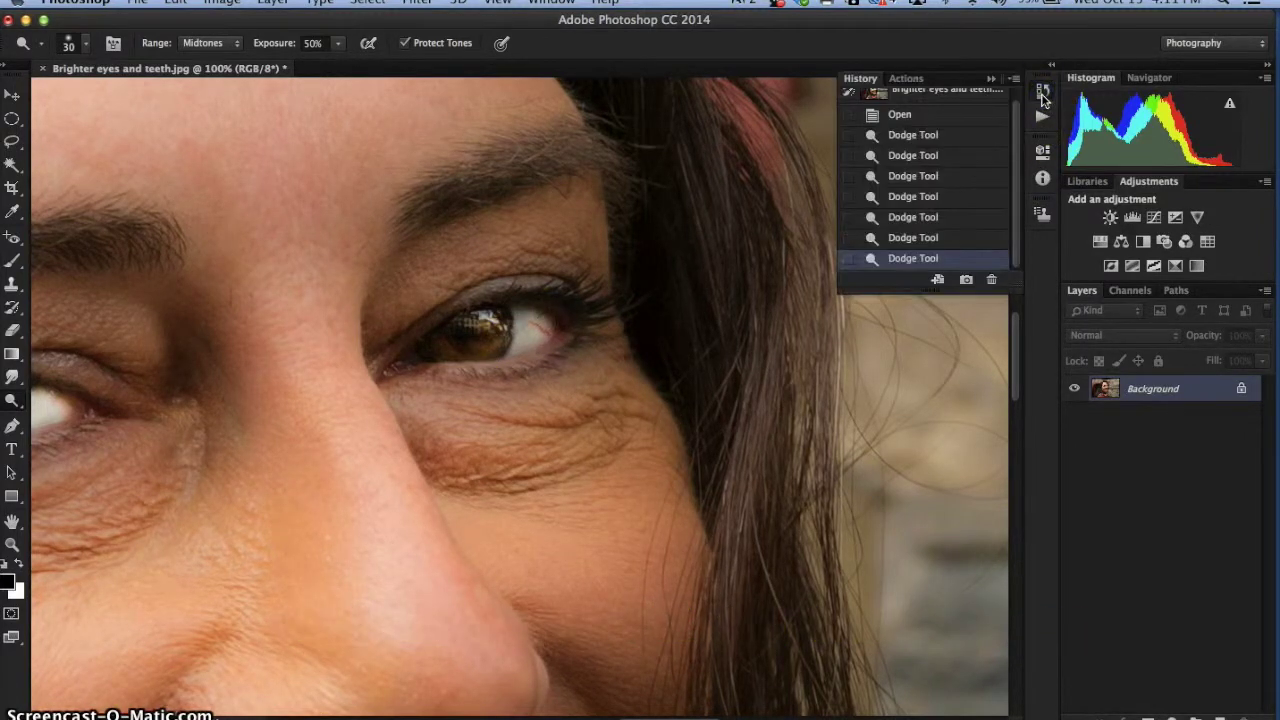
{"action": "left_click", "coordinate": [916, 194]}
{"action": "left_click", "coordinate": [920, 158]}
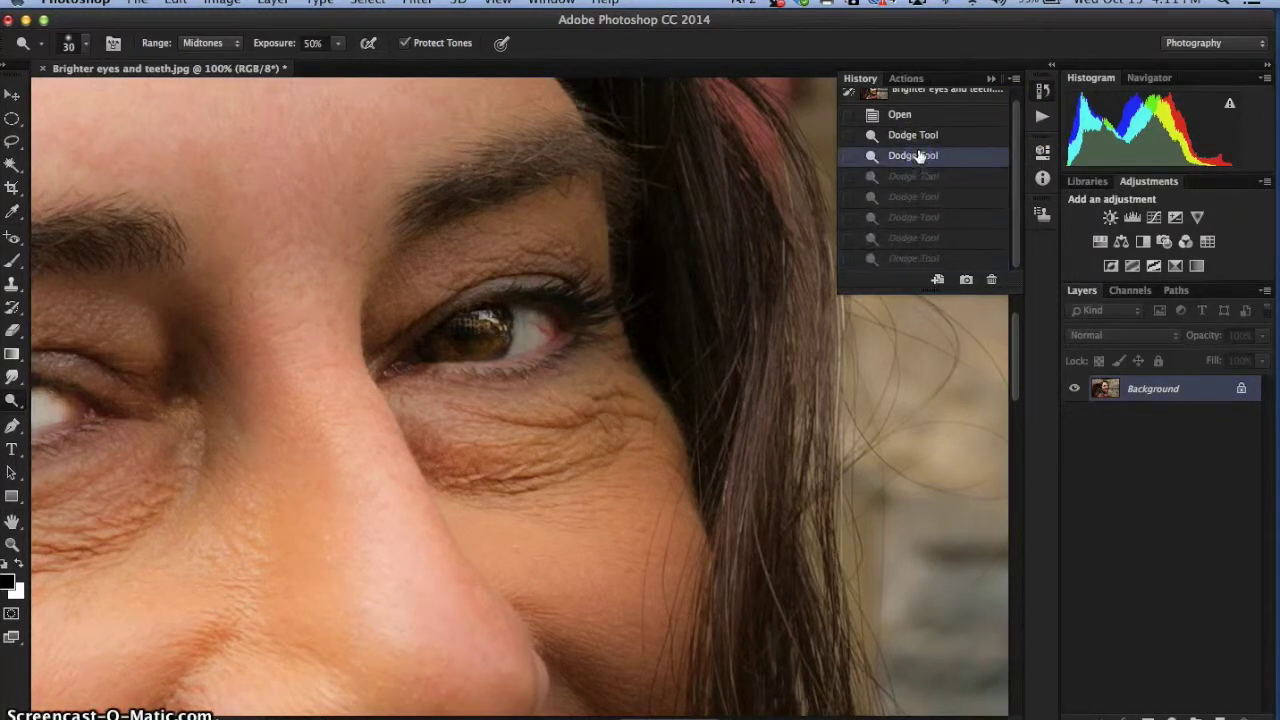
{"action": "scroll", "coordinate": [714, 705], "scroll_direction": "left", "scroll_amount": 5}
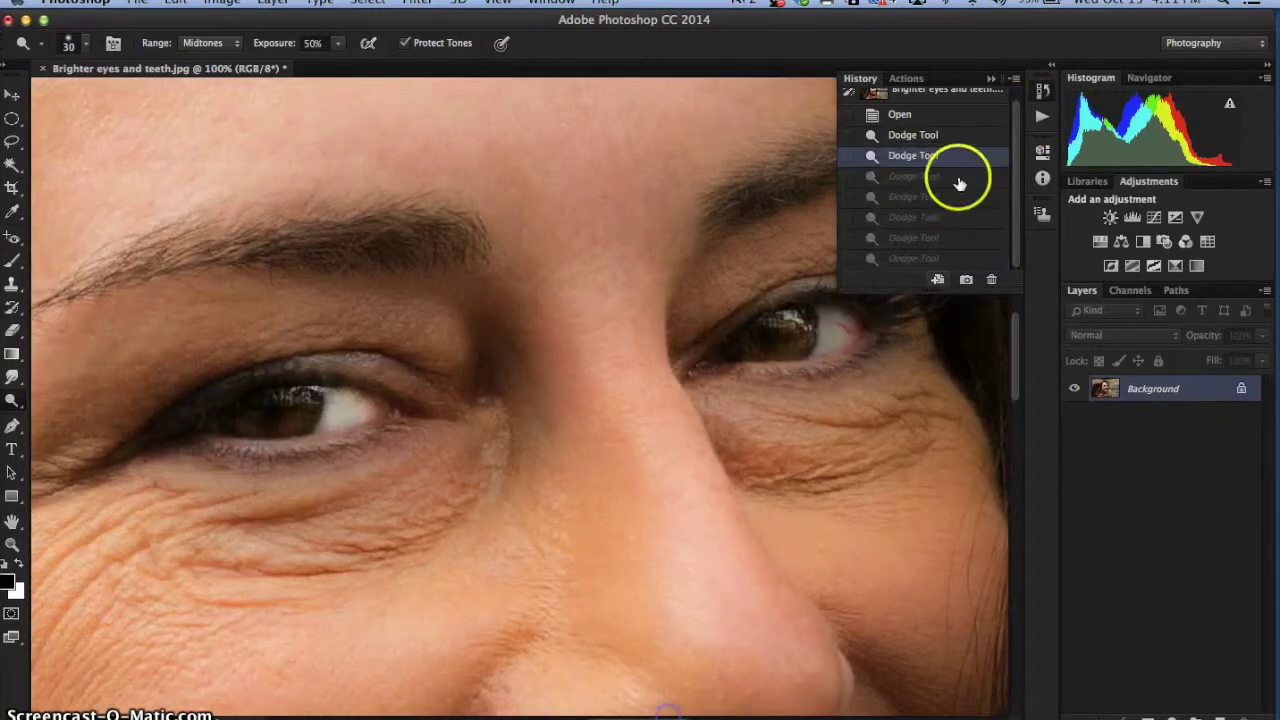
{"action": "left_click", "coordinate": [918, 138]}
{"action": "left_click", "coordinate": [926, 158]}
{"action": "left_click", "coordinate": [924, 177]}
{"action": "left_click", "coordinate": [920, 198]}
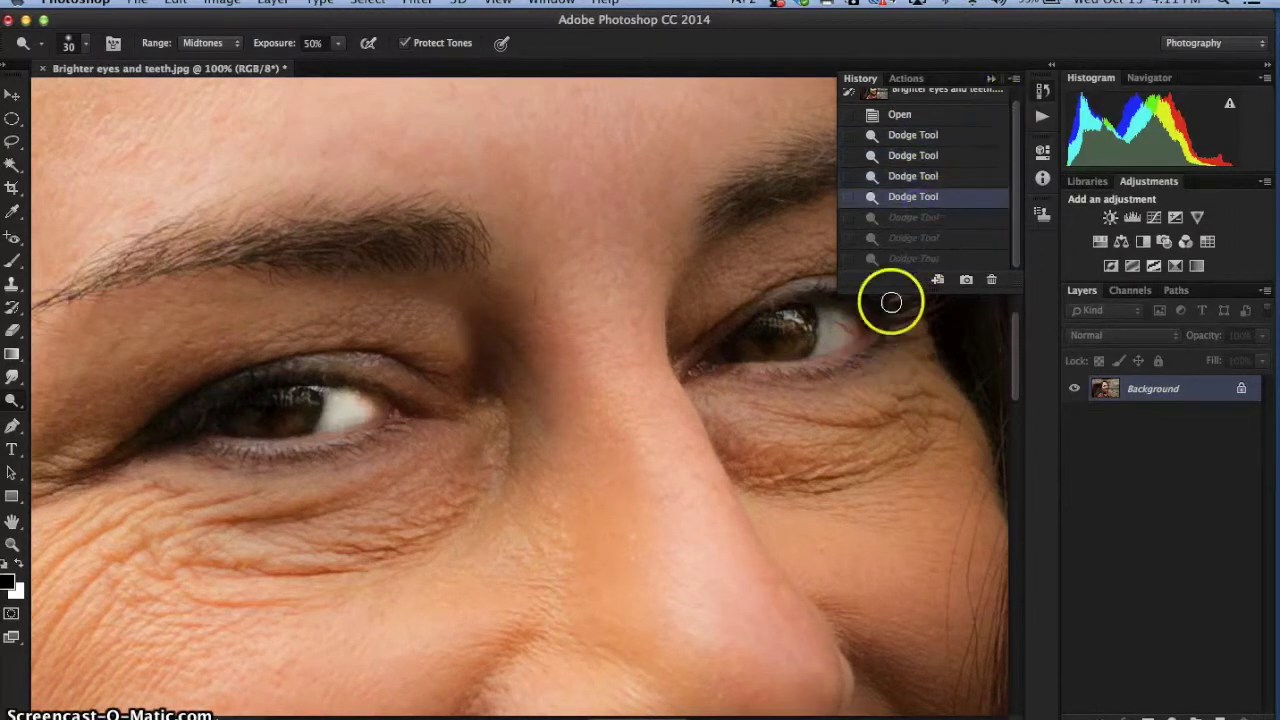
{"action": "left_click", "coordinate": [920, 259]}
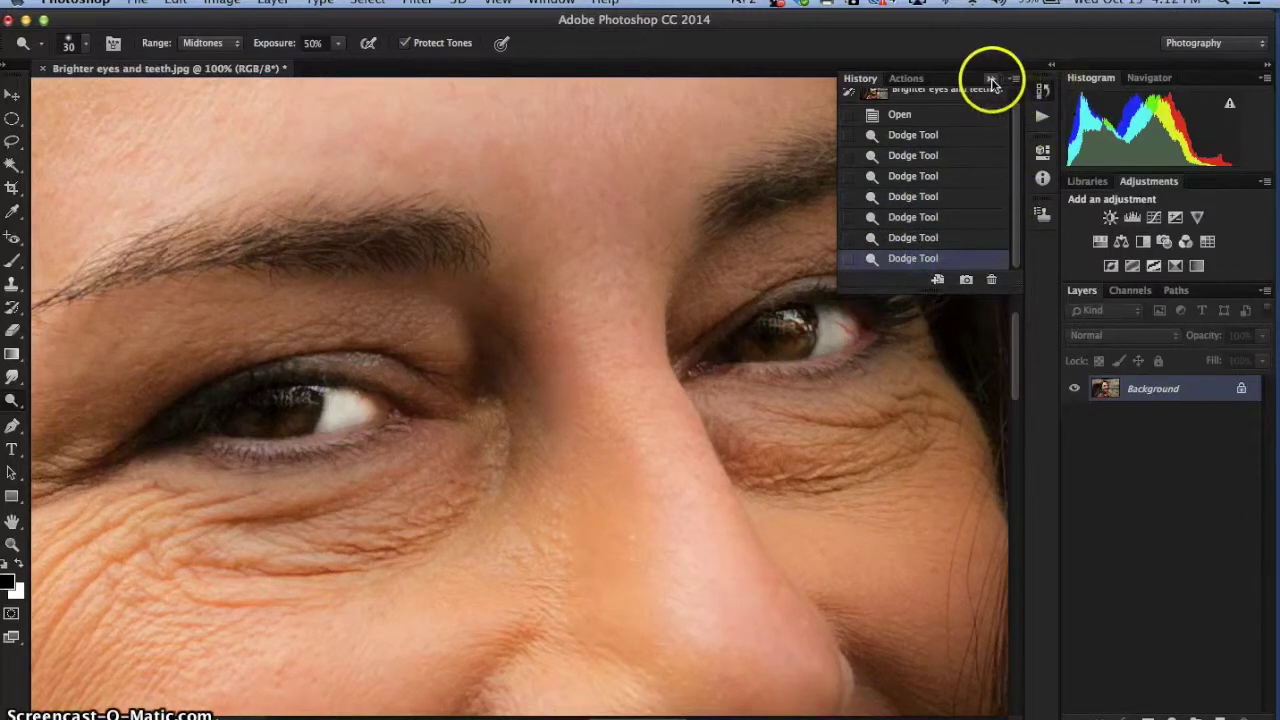
{"action": "left_click", "coordinate": [991, 79]}
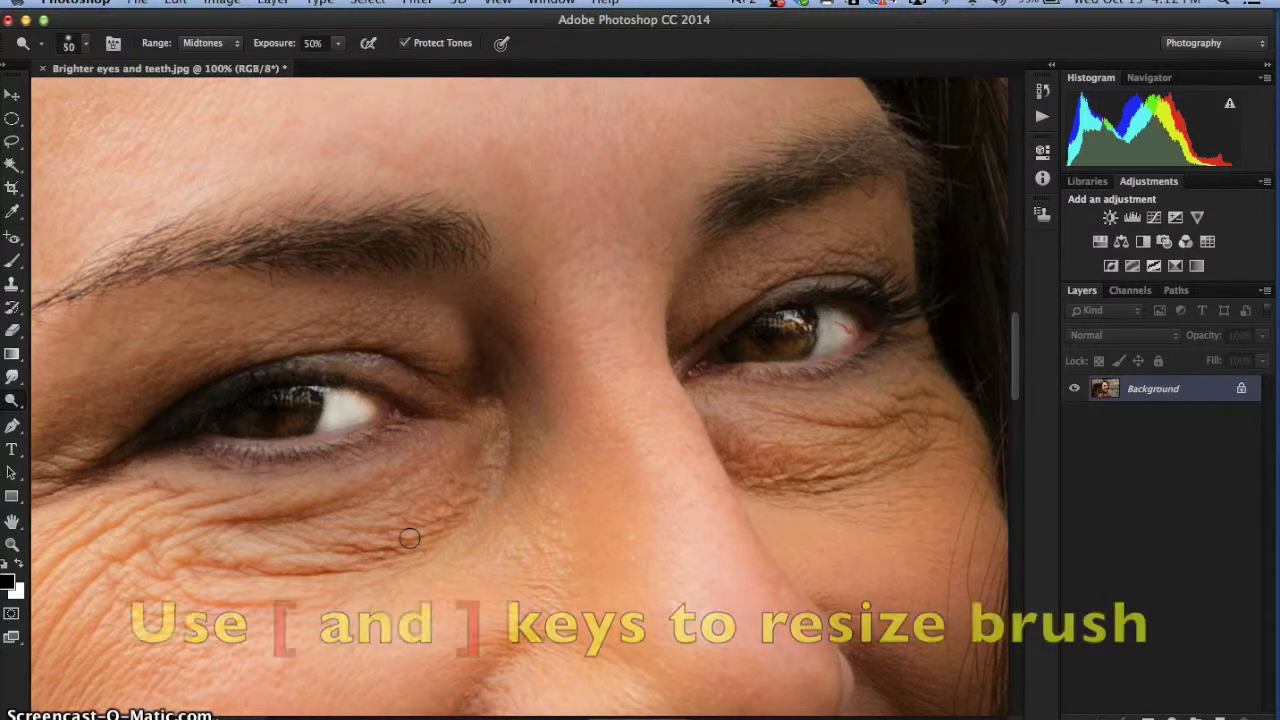
Enlarge the Dodge brush to 90 px and lighten the shadowed skin under both eyes.
{"action": "key", "text": "bracketright"}
{"action": "key", "text": "bracketright"}
{"action": "key", "text": "bracketright"}
{"action": "key", "text": "bracketright"}
{"action": "key", "text": "bracketright"}
{"action": "key", "text": "bracketright"}
{"action": "mouse_move", "coordinate": [492, 460]}
{"action": "left_mouse_down"}
{"action": "mouse_move", "coordinate": [449, 500]}
{"action": "mouse_move", "coordinate": [286, 551]}
{"action": "mouse_move", "coordinate": [147, 514]}
{"action": "left_mouse_up"}
{"action": "mouse_move", "coordinate": [766, 451]}
{"action": "left_mouse_down"}
{"action": "mouse_move", "coordinate": [780, 463]}
{"action": "mouse_move", "coordinate": [886, 457]}
{"action": "mouse_move", "coordinate": [924, 402]}
{"action": "mouse_move", "coordinate": [900, 386]}
{"action": "mouse_move", "coordinate": [705, 420]}
{"action": "left_mouse_up"}
{"action": "mouse_move", "coordinate": [420, 457]}
{"action": "left_mouse_down"}
{"action": "mouse_move", "coordinate": [324, 495]}
{"action": "mouse_move", "coordinate": [194, 494]}
{"action": "left_mouse_up"}
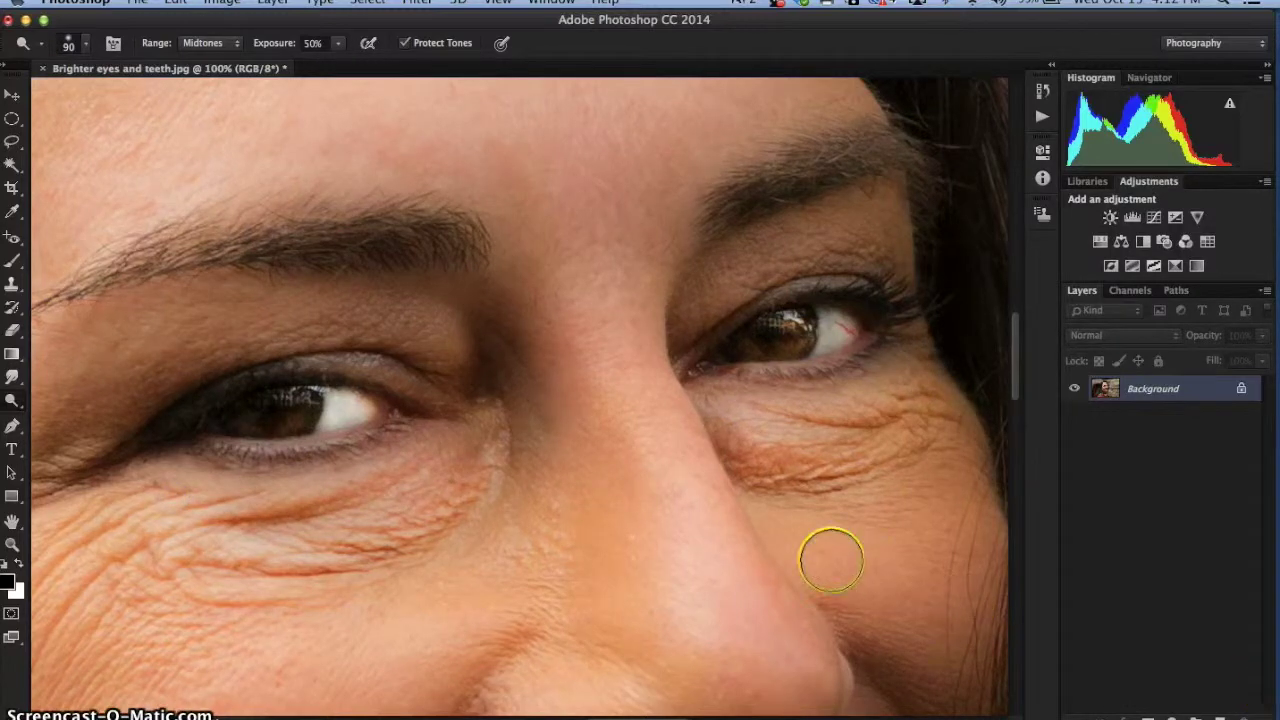
Brighten the teeth with the Dodge tool, reducing the brush from 90 px to 45 px for the finer strokes.
{"action": "scroll", "coordinate": [757, 492], "scroll_direction": "down", "scroll_amount": 5}
{"action": "scroll", "coordinate": [757, 492], "scroll_direction": "down", "scroll_amount": 3}
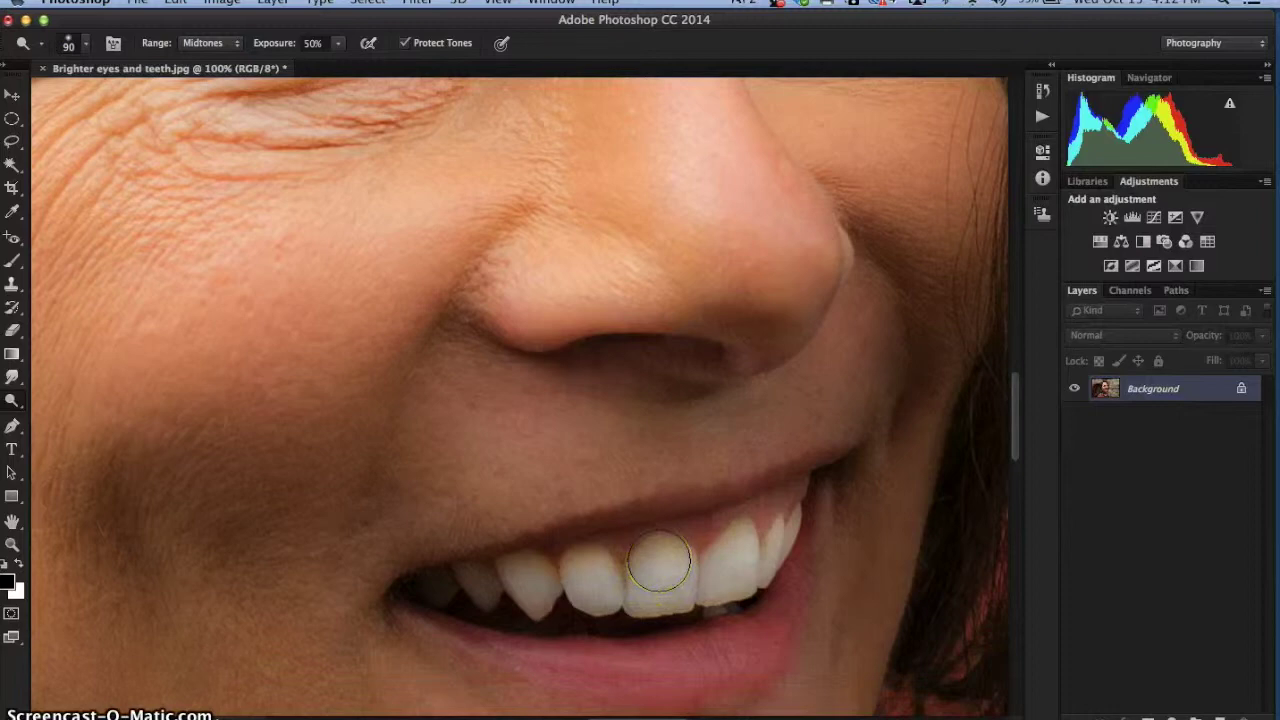
{"action": "mouse_move", "coordinate": [659, 562]}
{"action": "left_mouse_down"}
{"action": "mouse_move", "coordinate": [694, 541]}
{"action": "mouse_move", "coordinate": [667, 553]}
{"action": "mouse_move", "coordinate": [728, 572]}
{"action": "mouse_move", "coordinate": [739, 555]}
{"action": "mouse_move", "coordinate": [642, 595]}
{"action": "mouse_move", "coordinate": [586, 569]}
{"action": "left_mouse_up"}
{"action": "key", "text": "bracketleft"}
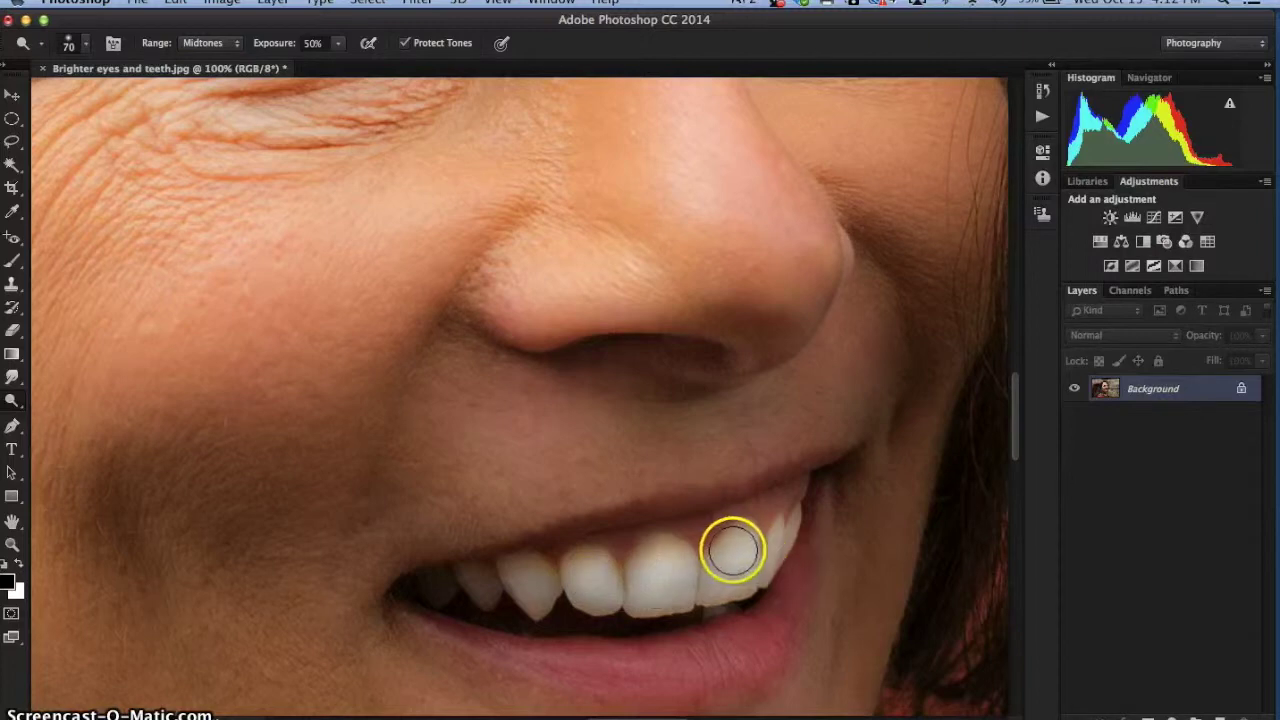
{"action": "key", "text": "bracketleft"}
{"action": "key", "text": "bracketleft"}
{"action": "mouse_move", "coordinate": [734, 550]}
{"action": "left_mouse_down"}
{"action": "mouse_move", "coordinate": [743, 534]}
{"action": "mouse_move", "coordinate": [755, 560]}
{"action": "mouse_move", "coordinate": [643, 574]}
{"action": "left_mouse_up"}
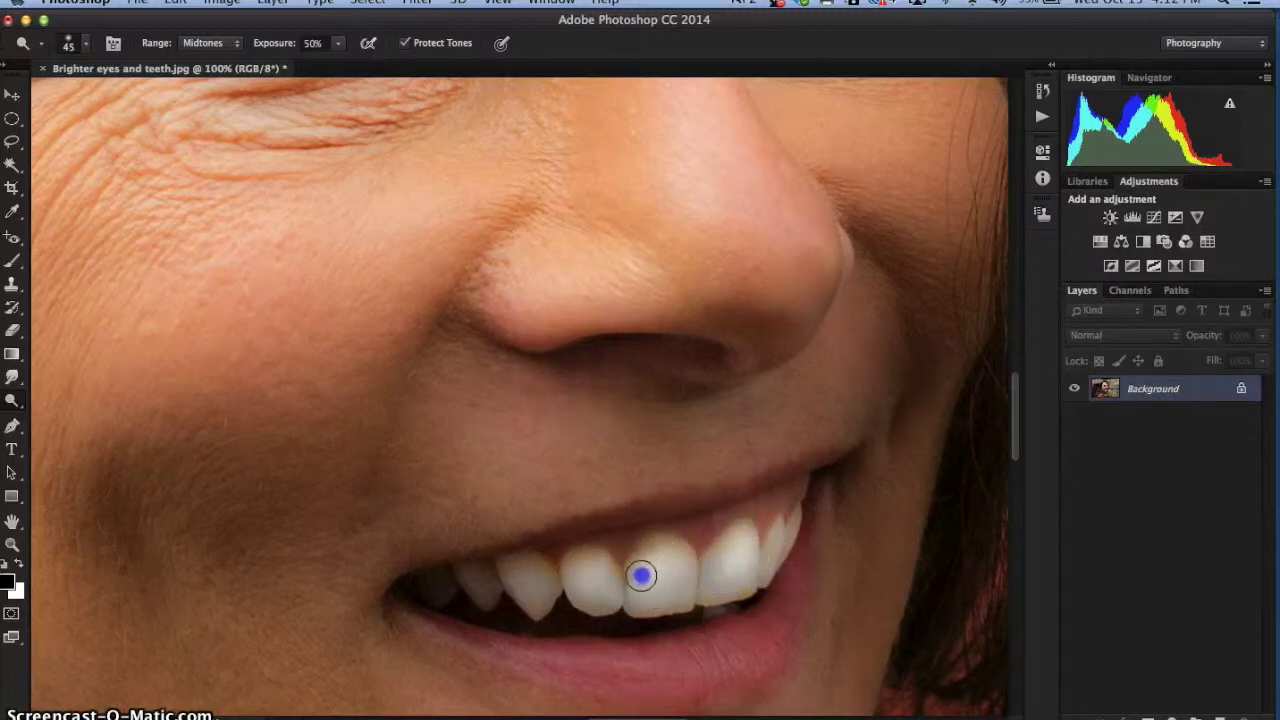
{"action": "mouse_move", "coordinate": [770, 548]}
{"action": "left_mouse_down"}
{"action": "mouse_move", "coordinate": [741, 539]}
{"action": "mouse_move", "coordinate": [738, 564]}
{"action": "mouse_move", "coordinate": [607, 590]}
{"action": "left_mouse_up"}
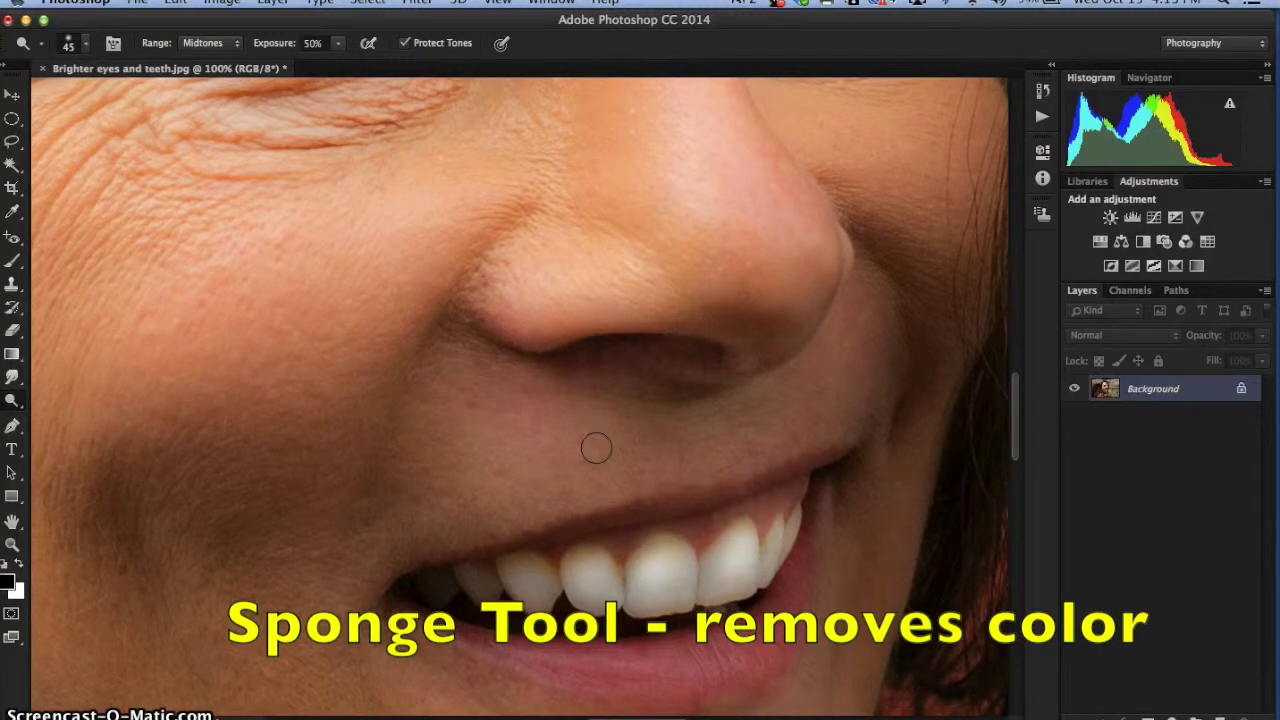
{"action": "left_click", "coordinate": [679, 447]}
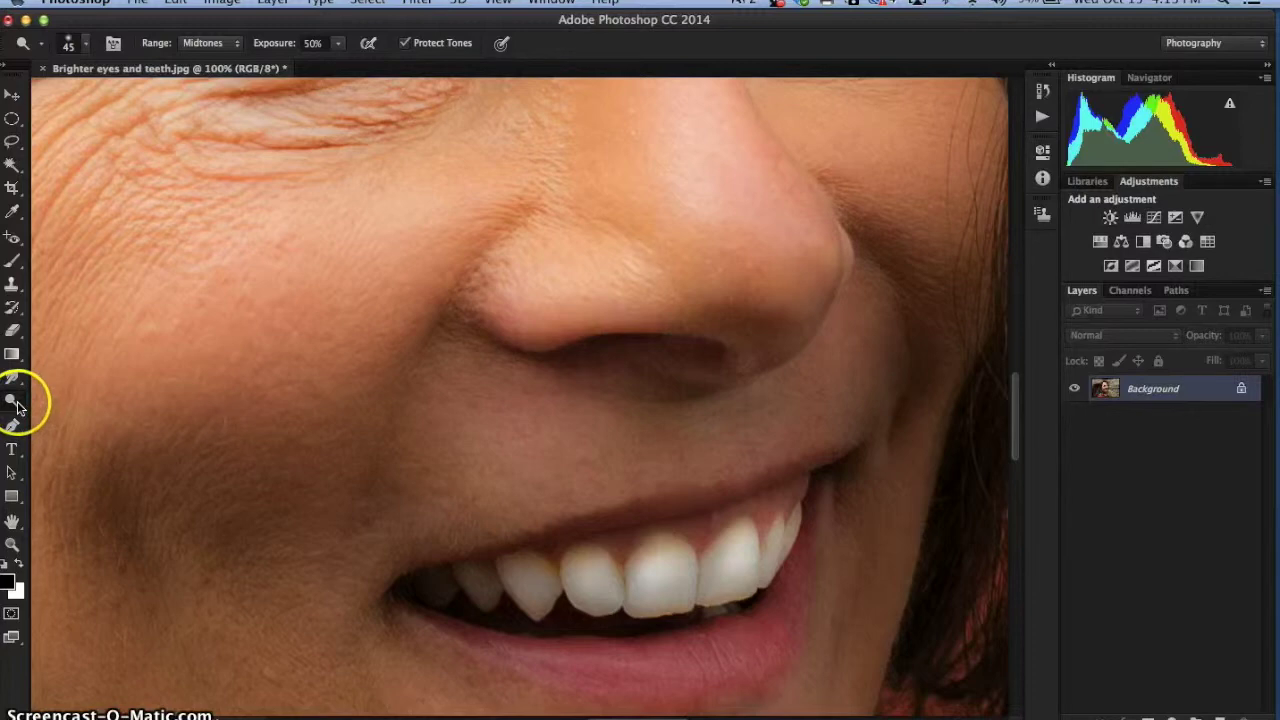
Switch to the Sponge tool in Desaturate mode and revert the last four Dodge strokes through the history.
{"action": "left_click", "coordinate": [13, 403]}
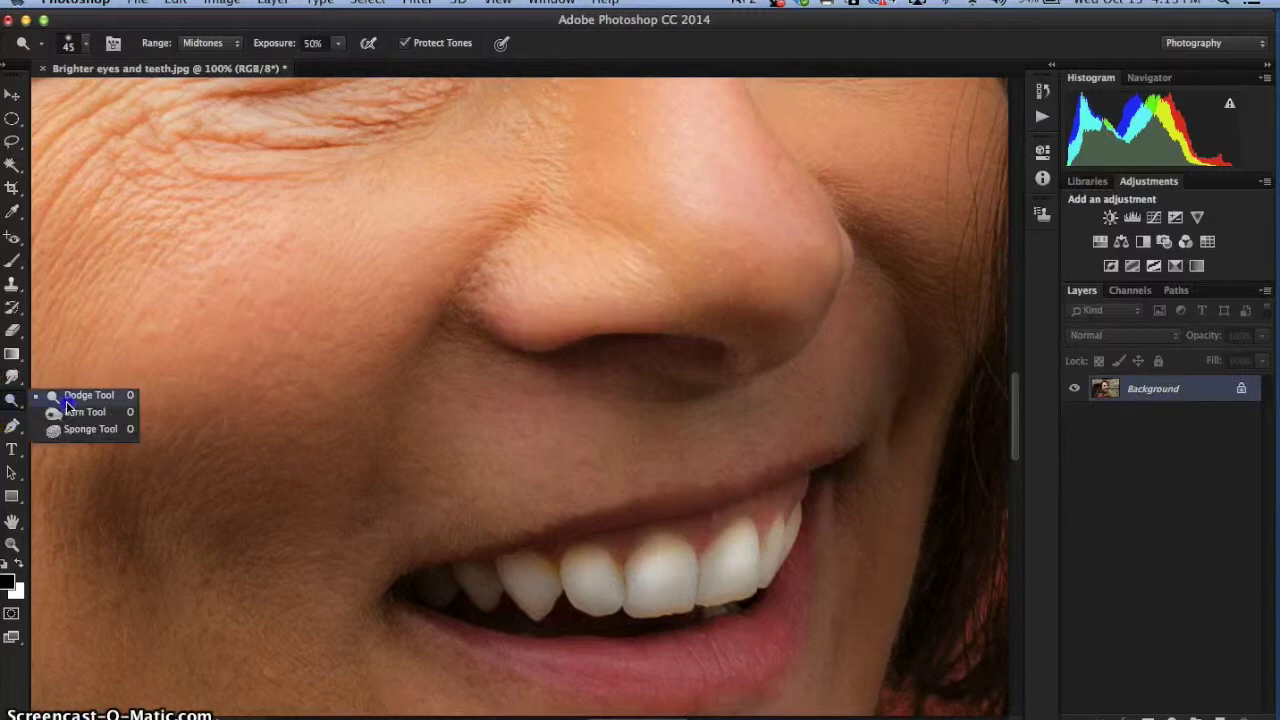
{"action": "left_click", "coordinate": [75, 428]}
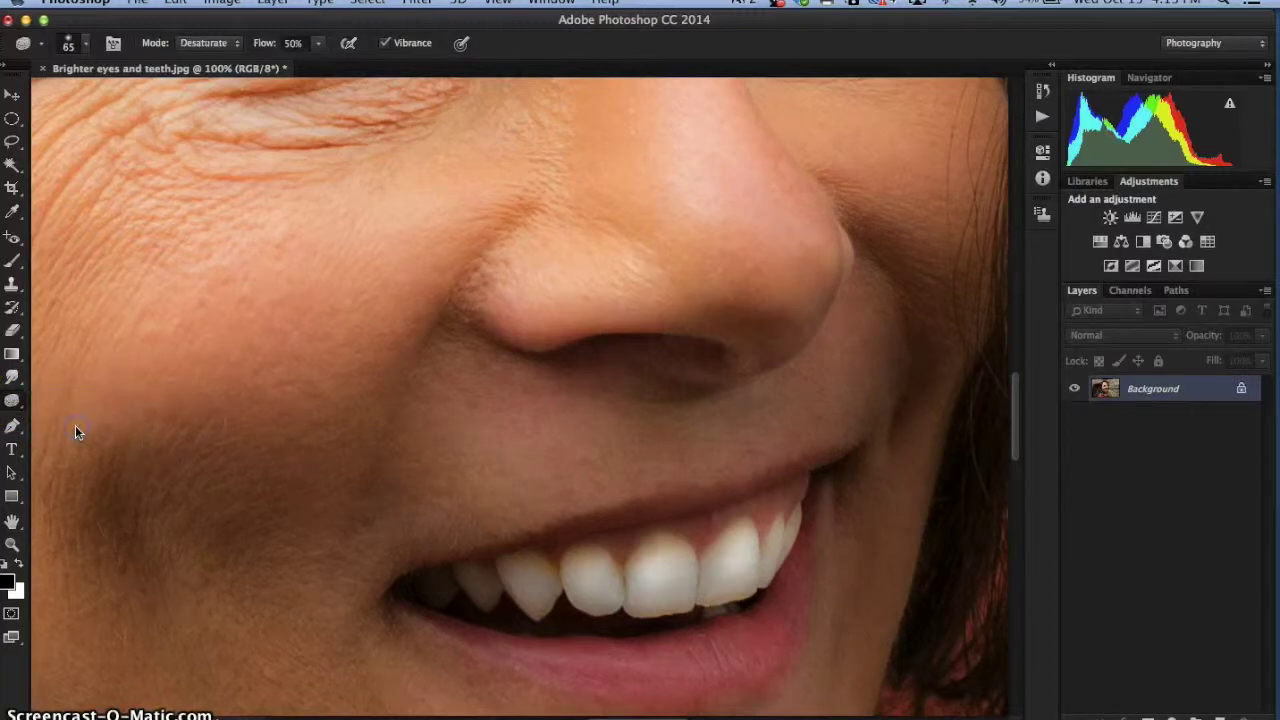
{"action": "left_click", "coordinate": [1042, 92]}
{"action": "left_click", "coordinate": [950, 219]}
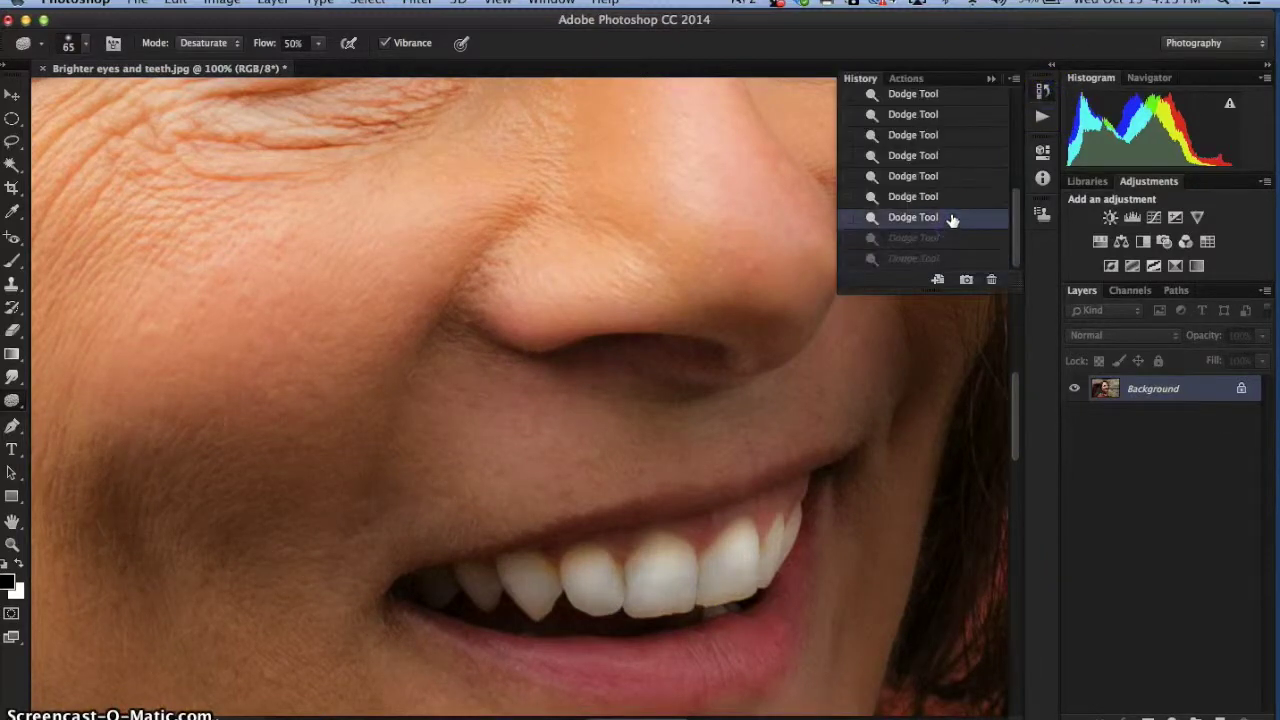
{"action": "left_click", "coordinate": [943, 195]}
{"action": "left_click", "coordinate": [940, 177]}
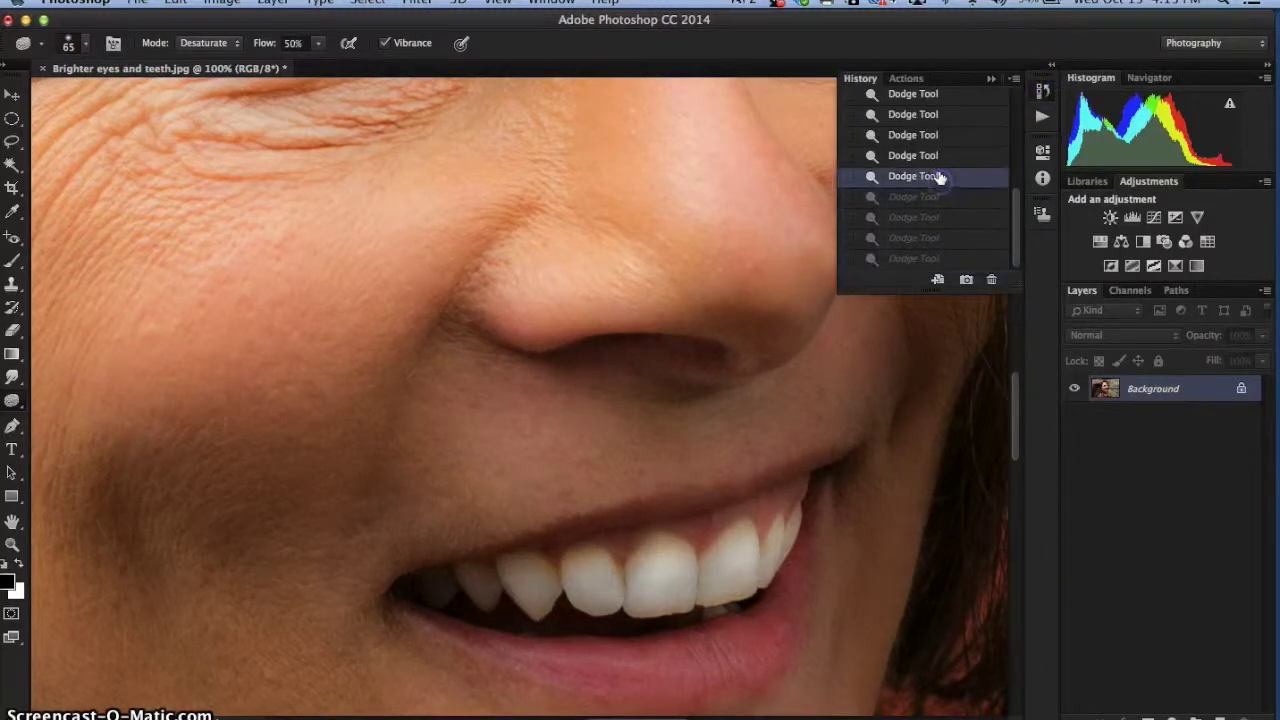
{"action": "left_click", "coordinate": [991, 79]}
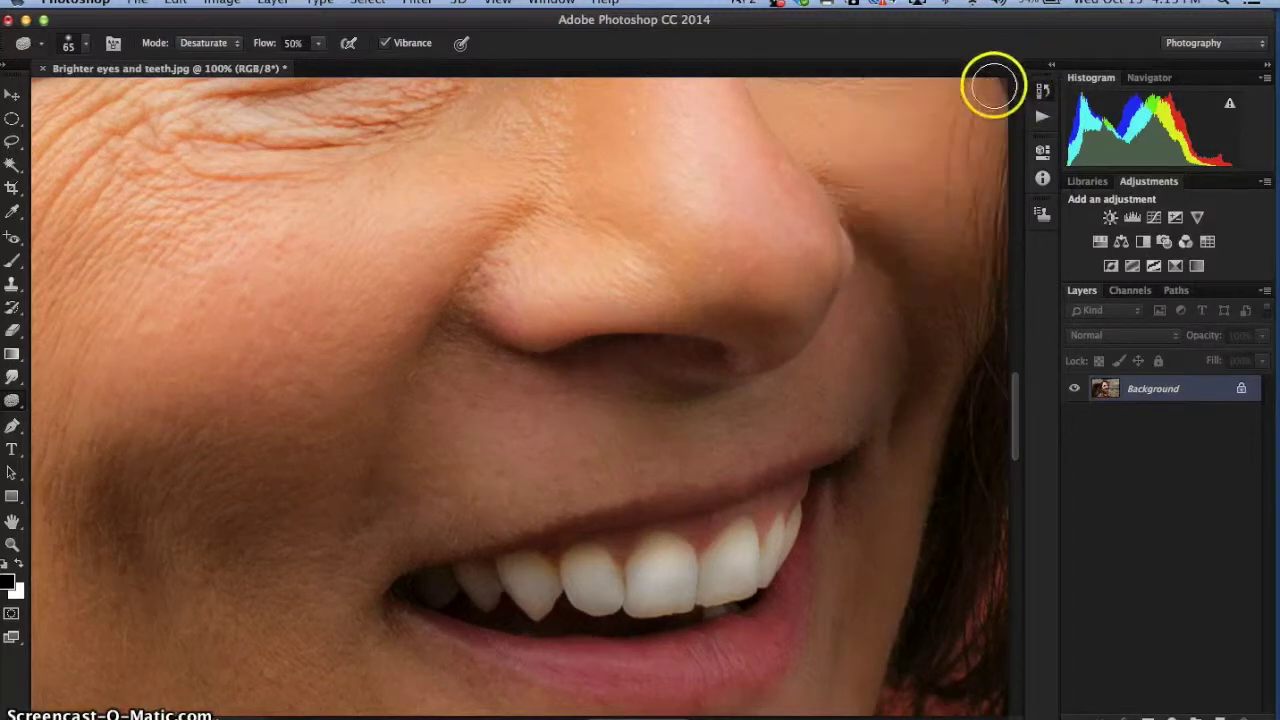
Desaturate the yellow tint on the upper teeth with the Sponge, reducing the brush to 40 px near the gums.
{"action": "mouse_move", "coordinate": [643, 580]}
{"action": "left_mouse_down"}
{"action": "mouse_move", "coordinate": [614, 589]}
{"action": "mouse_move", "coordinate": [586, 574]}
{"action": "mouse_move", "coordinate": [549, 593]}
{"action": "mouse_move", "coordinate": [523, 577]}
{"action": "left_mouse_up"}
{"action": "mouse_move", "coordinate": [740, 591]}
{"action": "left_mouse_down"}
{"action": "mouse_move", "coordinate": [737, 569]}
{"action": "mouse_move", "coordinate": [754, 562]}
{"action": "mouse_move", "coordinate": [735, 558]}
{"action": "left_mouse_up"}
{"action": "key", "text": "bracketleft"}
{"action": "key", "text": "bracketleft"}
{"action": "left_click_drag", "start_coordinate": [722, 543], "coordinate": [711, 532]}
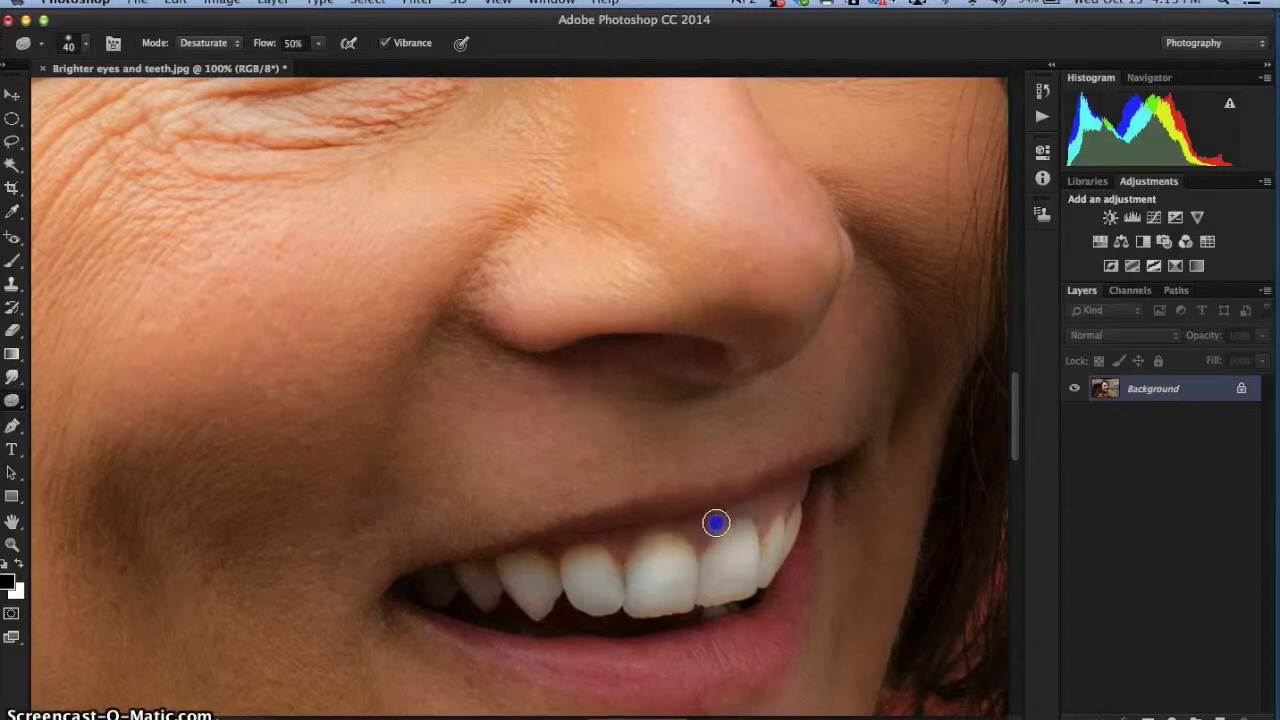
{"action": "left_click_drag", "start_coordinate": [768, 535], "coordinate": [764, 543]}
{"action": "mouse_move", "coordinate": [714, 360]}
{"action": "left_mouse_down"}
{"action": "mouse_move", "coordinate": [537, 320]}
{"action": "mouse_move", "coordinate": [457, 334]}
{"action": "mouse_move", "coordinate": [382, 373]}
{"action": "left_mouse_up"}
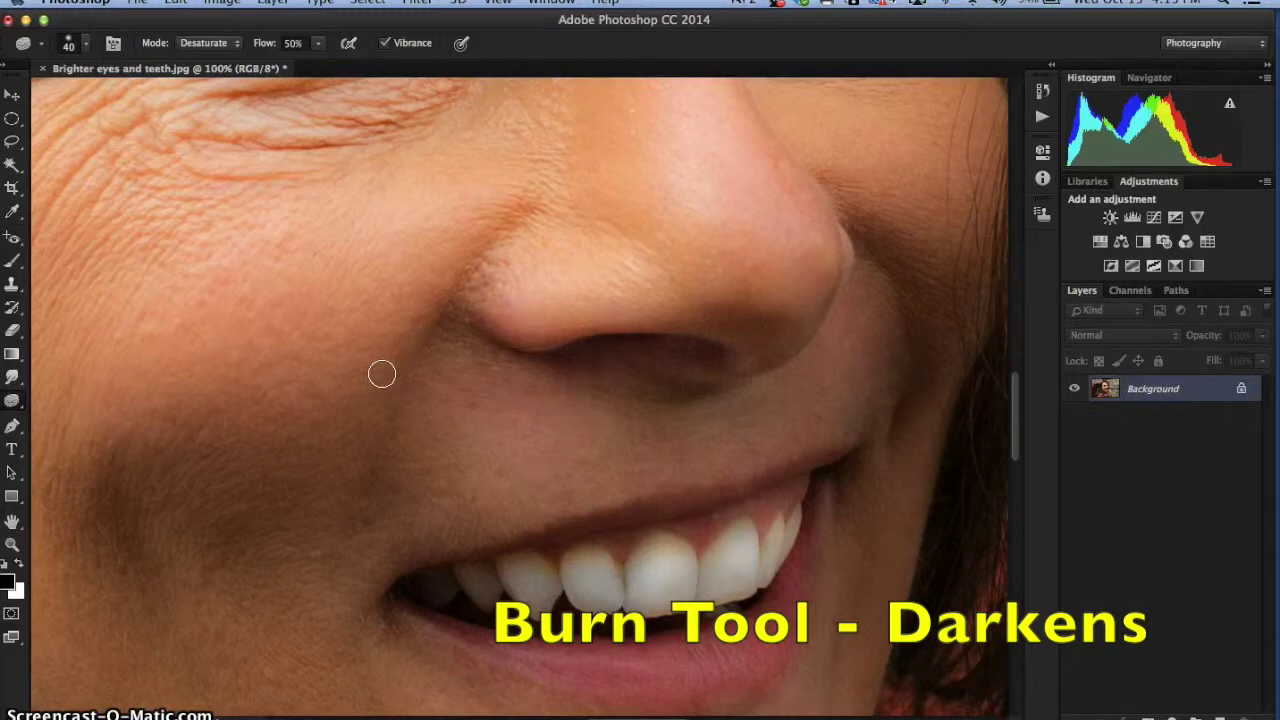
{"action": "left_click_drag", "start_coordinate": [327, 372], "coordinate": [312, 356]}
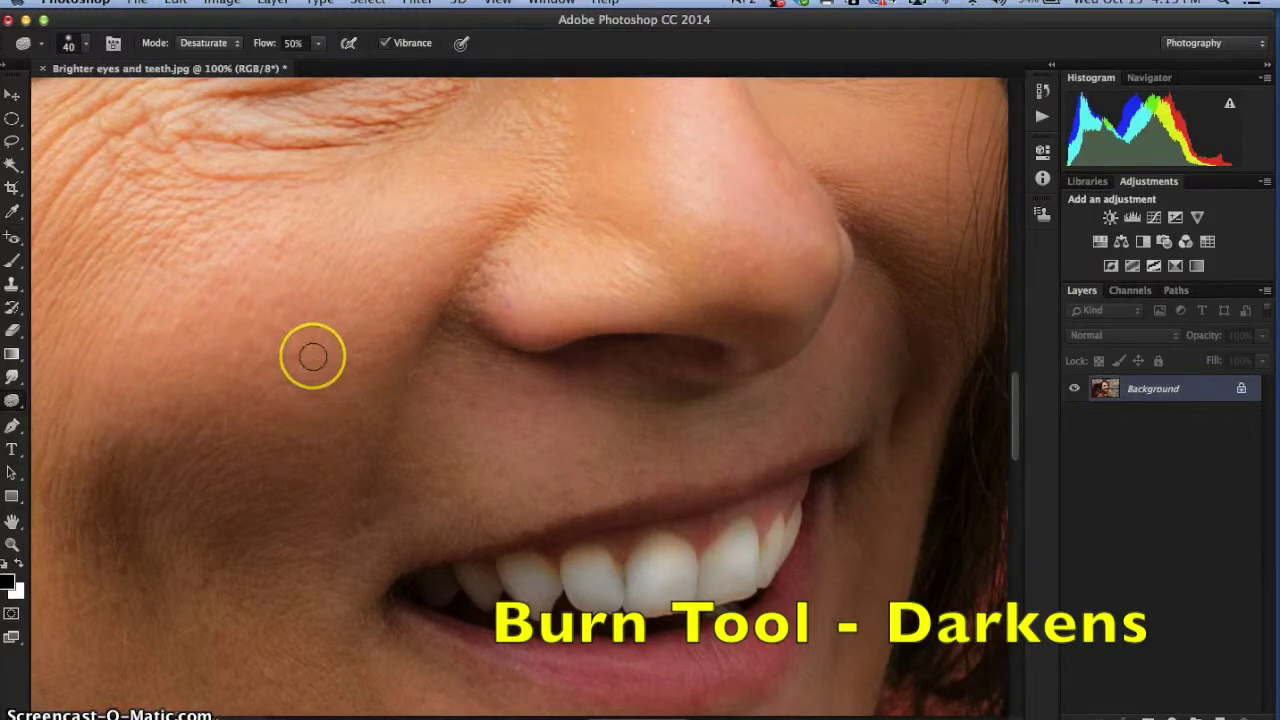
{"action": "mouse_move", "coordinate": [313, 357]}
{"action": "left_mouse_down"}
{"action": "mouse_move", "coordinate": [340, 346]}
{"action": "mouse_move", "coordinate": [94, 360]}
{"action": "mouse_move", "coordinate": [114, 369]}
{"action": "left_mouse_up"}
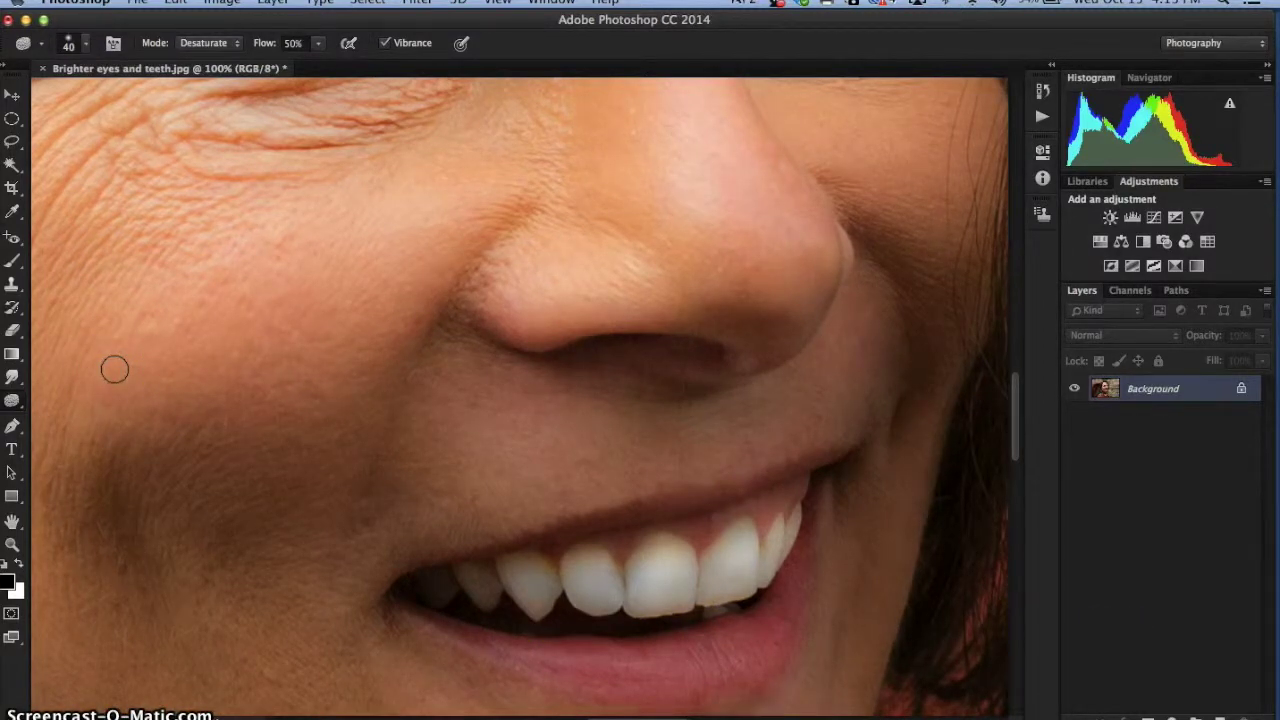
{"action": "mouse_move", "coordinate": [114, 369]}
{"action": "left_mouse_down"}
{"action": "mouse_move", "coordinate": [191, 306]}
{"action": "mouse_move", "coordinate": [257, 323]}
{"action": "mouse_move", "coordinate": [223, 180]}
{"action": "left_mouse_up"}
Darken the temple, the cheek contour near the ear and the area below the lower lip using the Burn tool at 125 px.
{"action": "left_click", "coordinate": [500, 5]}
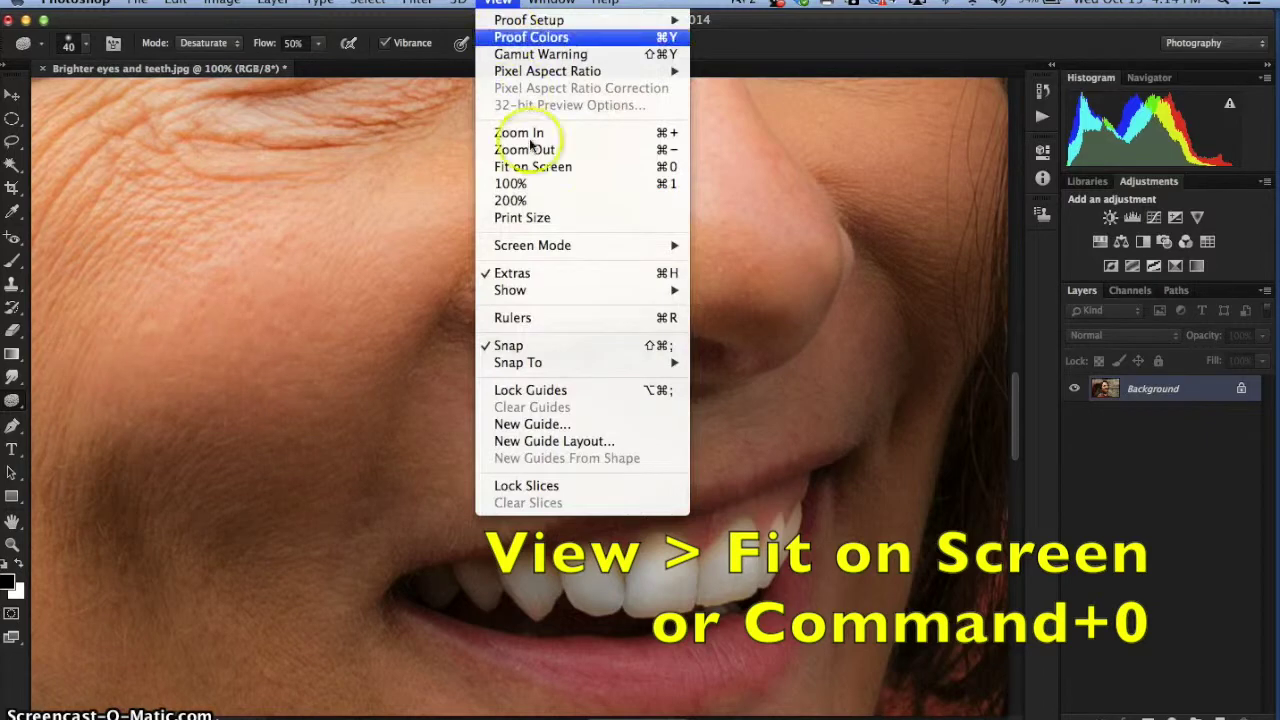
{"action": "left_click", "coordinate": [540, 167]}
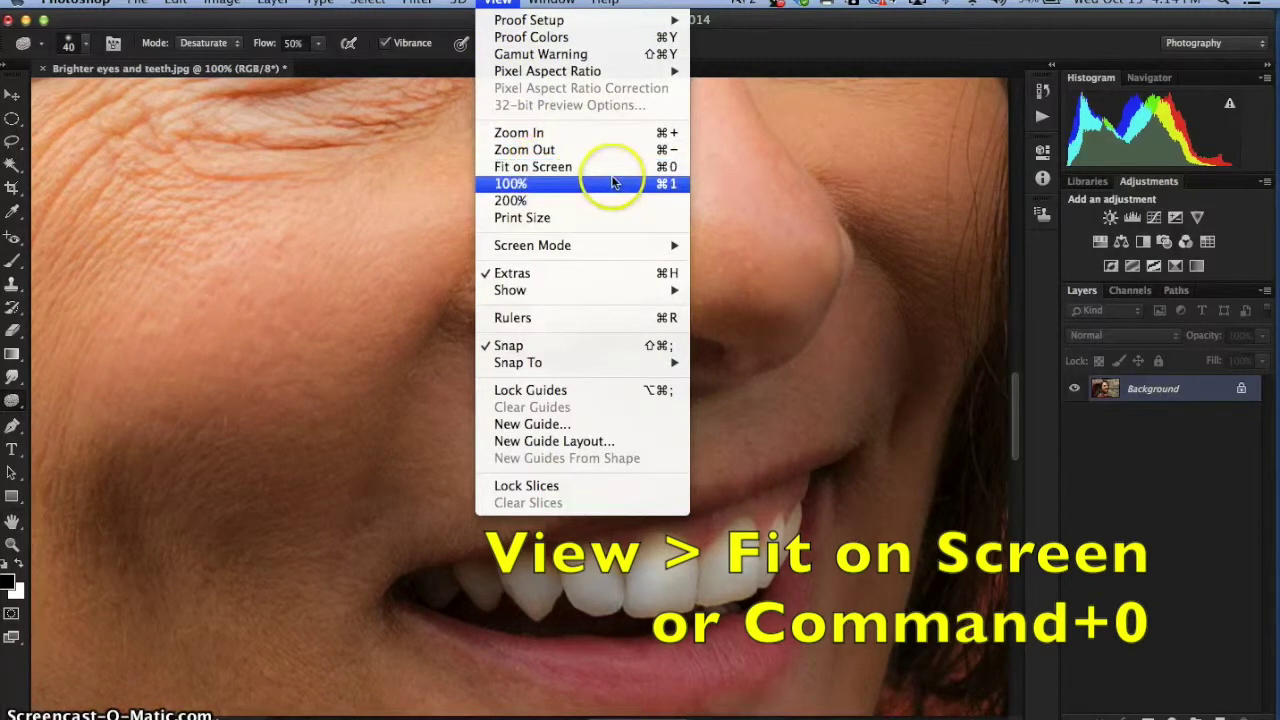
{"action": "left_click", "coordinate": [605, 167]}
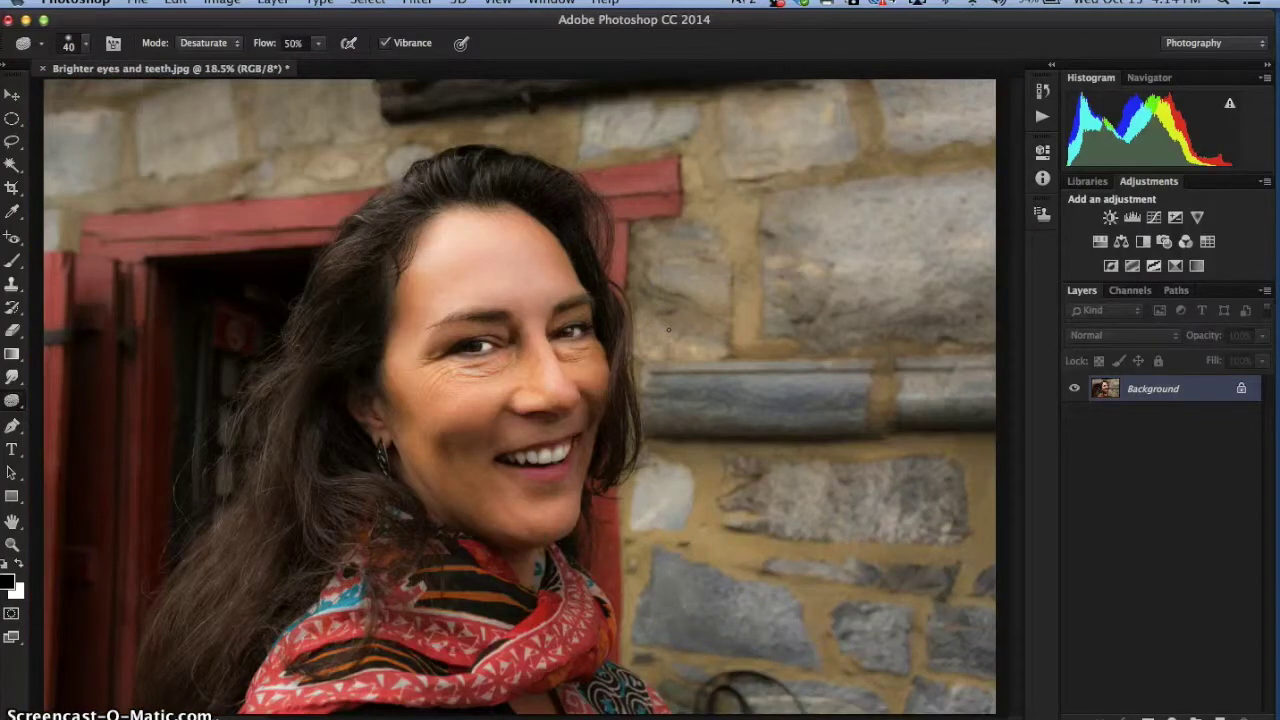
{"action": "key", "text": "super+plus"}
{"action": "key", "text": "super+plus"}
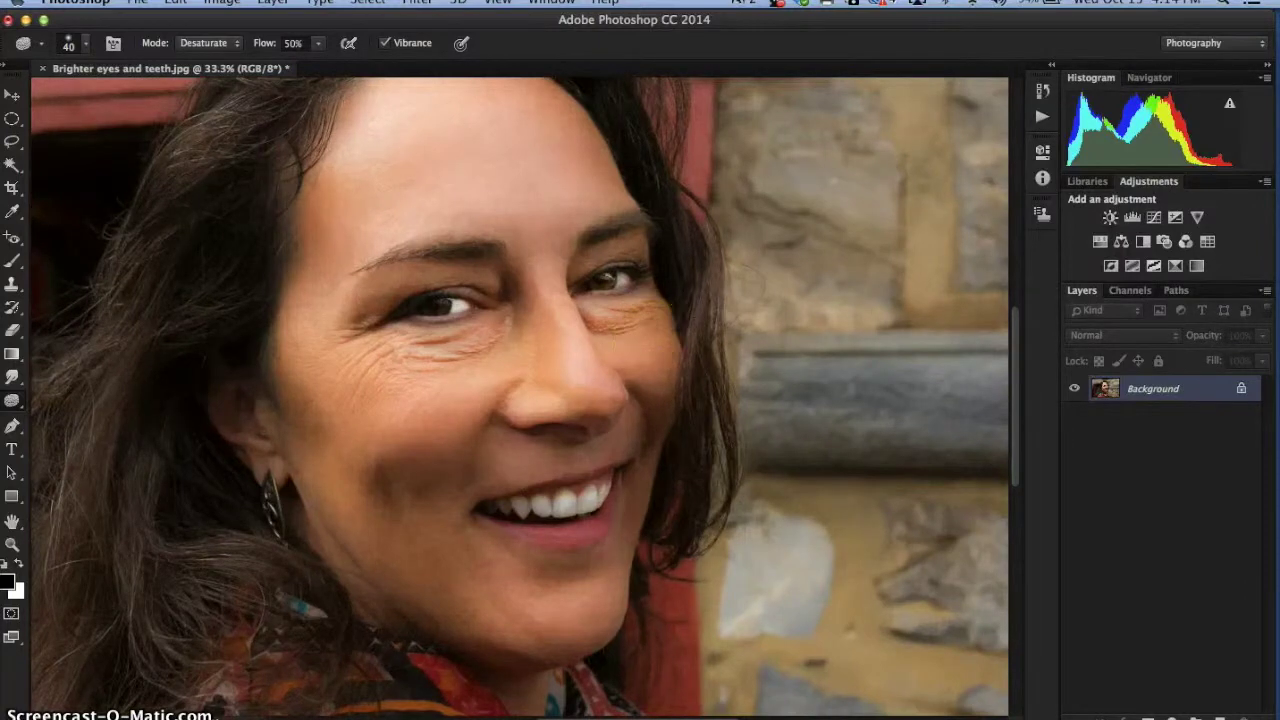
{"action": "left_click", "coordinate": [12, 403]}
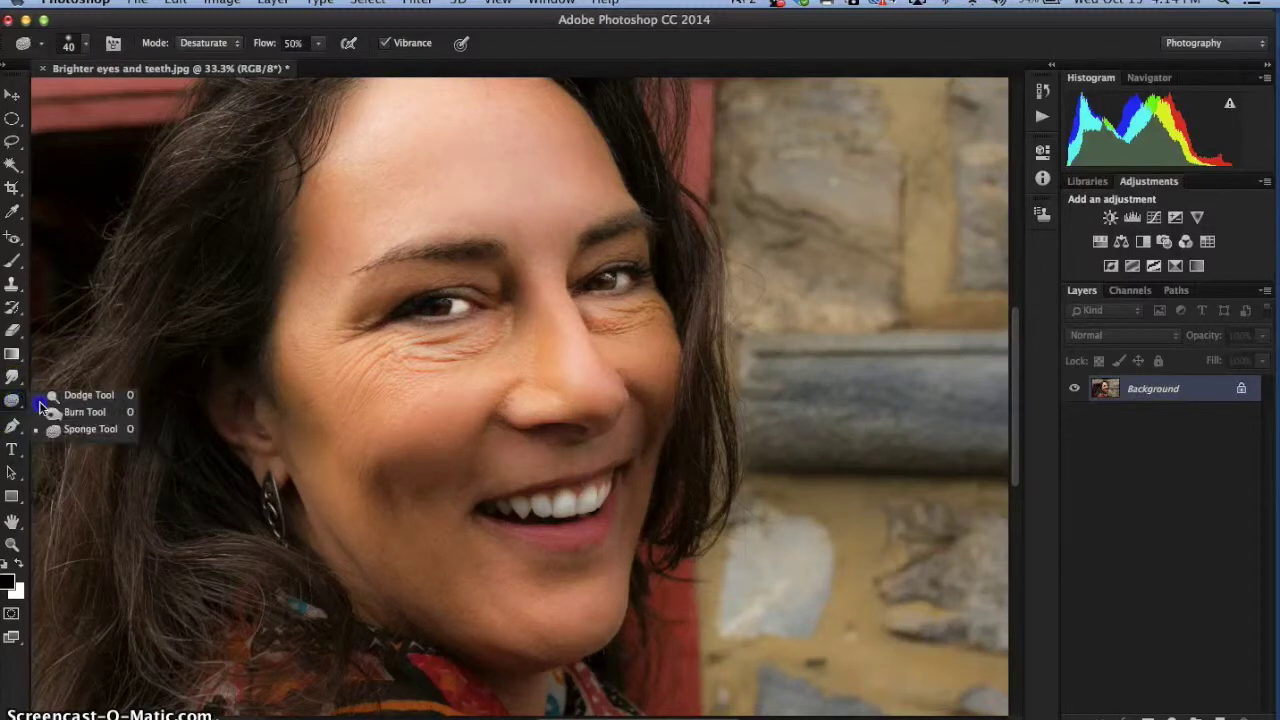
{"action": "left_click", "coordinate": [57, 411]}
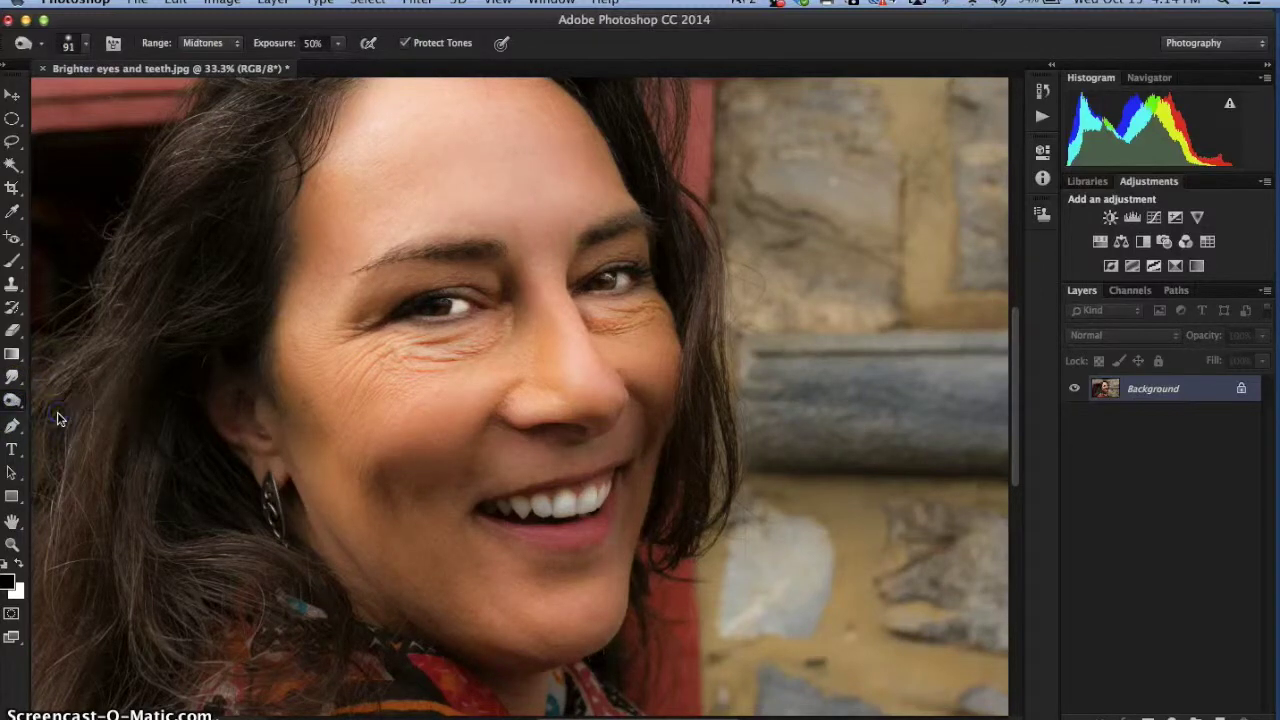
{"action": "left_click", "coordinate": [322, 186]}
{"action": "mouse_move", "coordinate": [322, 186]}
{"action": "left_mouse_down"}
{"action": "mouse_move", "coordinate": [329, 229]}
{"action": "mouse_move", "coordinate": [303, 265]}
{"action": "left_mouse_up"}
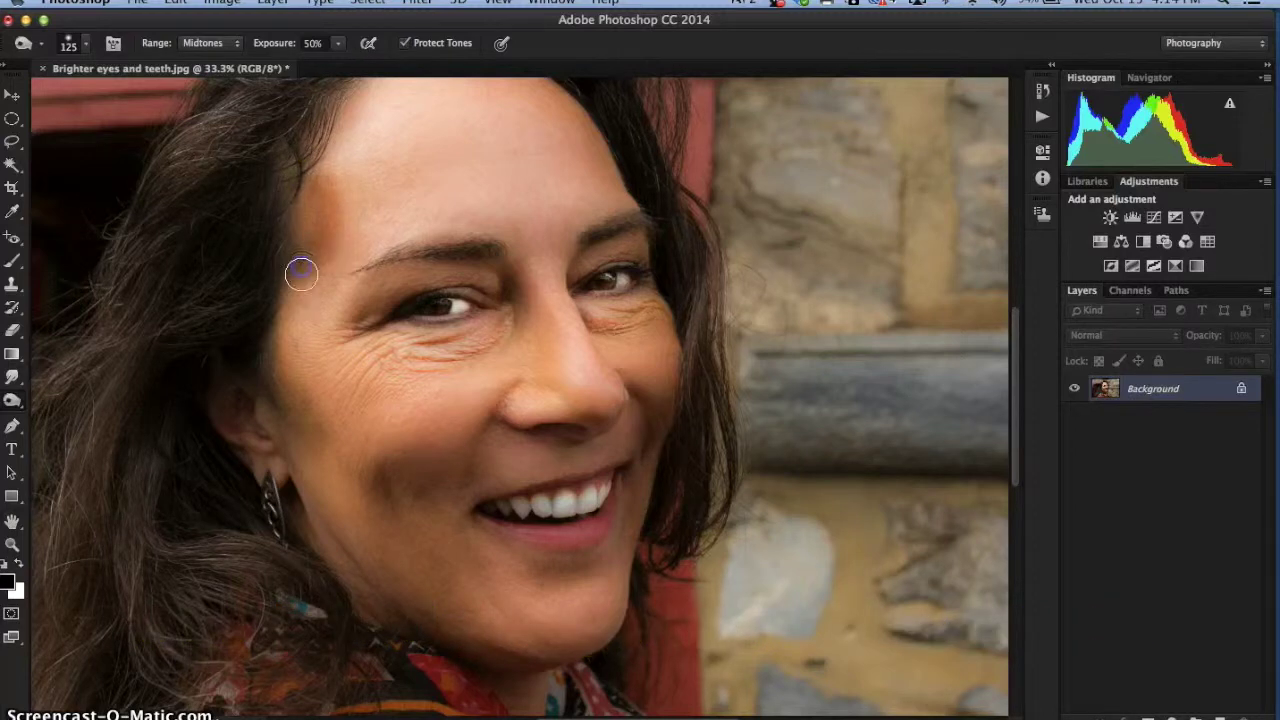
{"action": "left_click", "coordinate": [306, 427]}
{"action": "left_click_drag", "start_coordinate": [306, 427], "coordinate": [362, 472]}
{"action": "left_click_drag", "start_coordinate": [601, 566], "coordinate": [537, 571]}
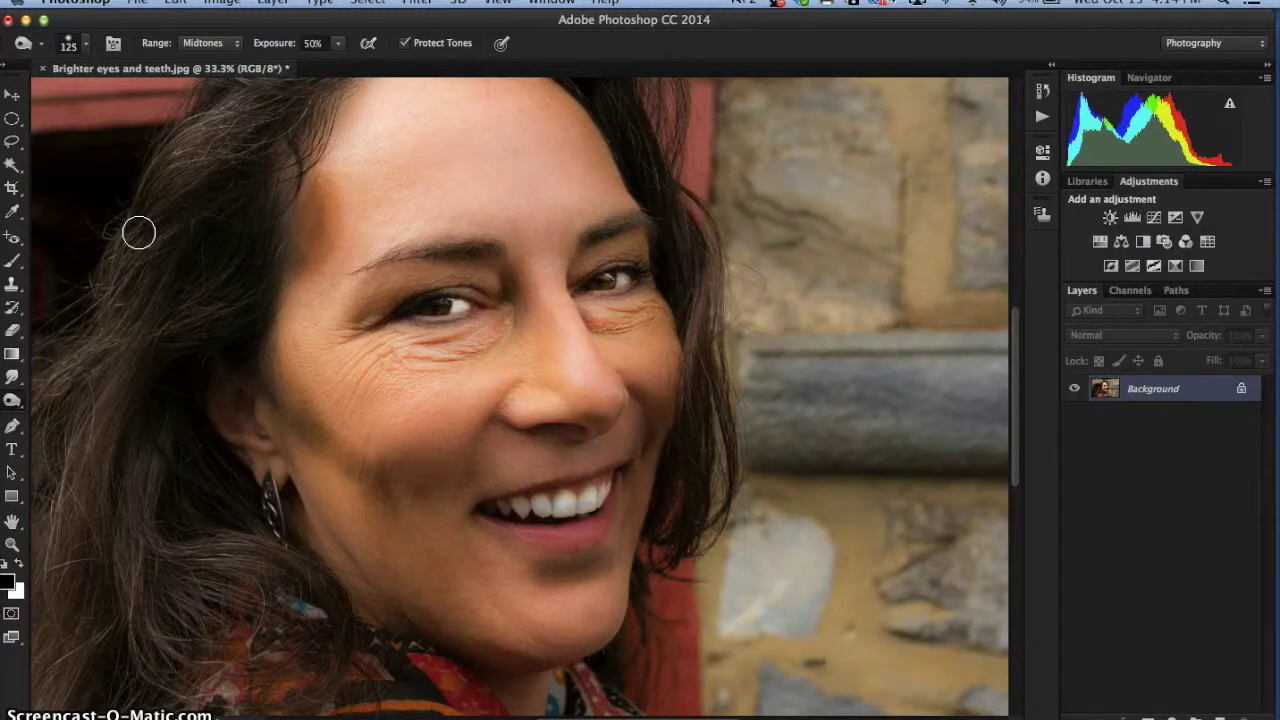
{"action": "mouse_move", "coordinate": [139, 232]}
{"action": "left_mouse_down"}
{"action": "mouse_move", "coordinate": [163, 269]}
{"action": "mouse_move", "coordinate": [143, 249]}
{"action": "mouse_move", "coordinate": [102, 250]}
{"action": "mouse_move", "coordinate": [151, 200]}
{"action": "mouse_move", "coordinate": [179, 308]}
{"action": "left_mouse_up"}
{"action": "left_click", "coordinate": [112, 249]}
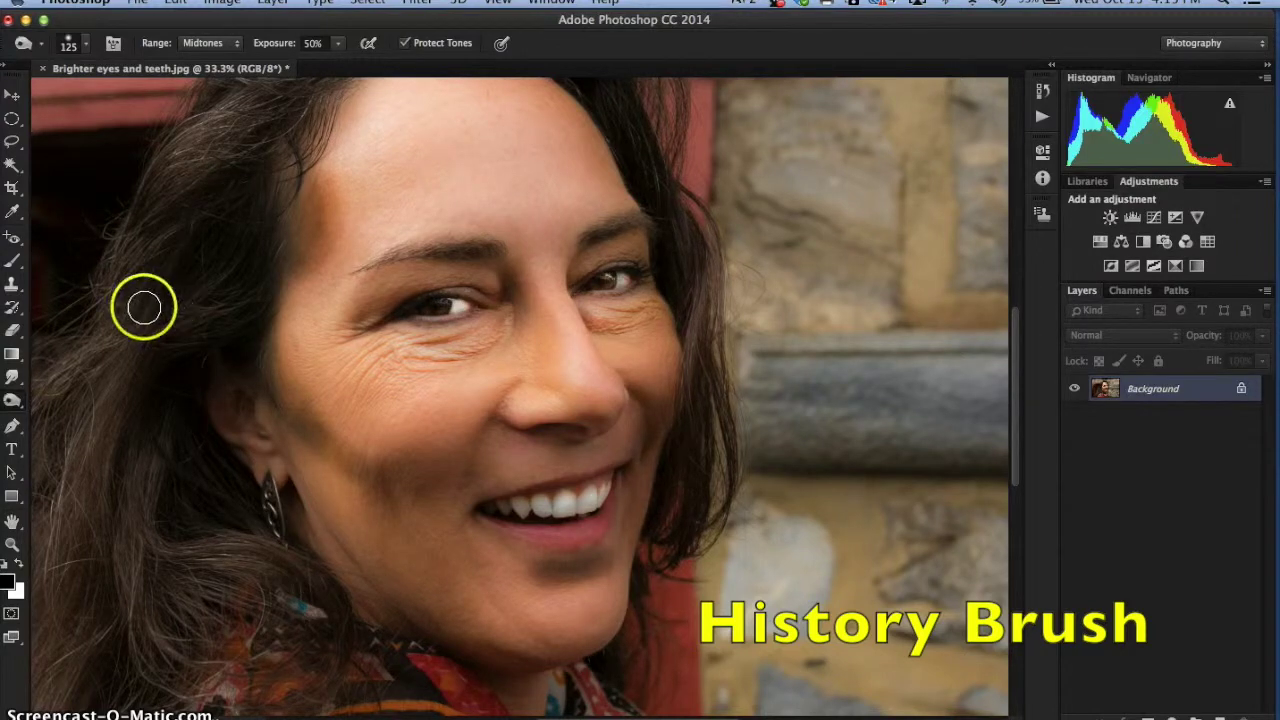
Switch to the History Brush and set its opacity to 25%.
{"action": "left_click", "coordinate": [15, 310]}
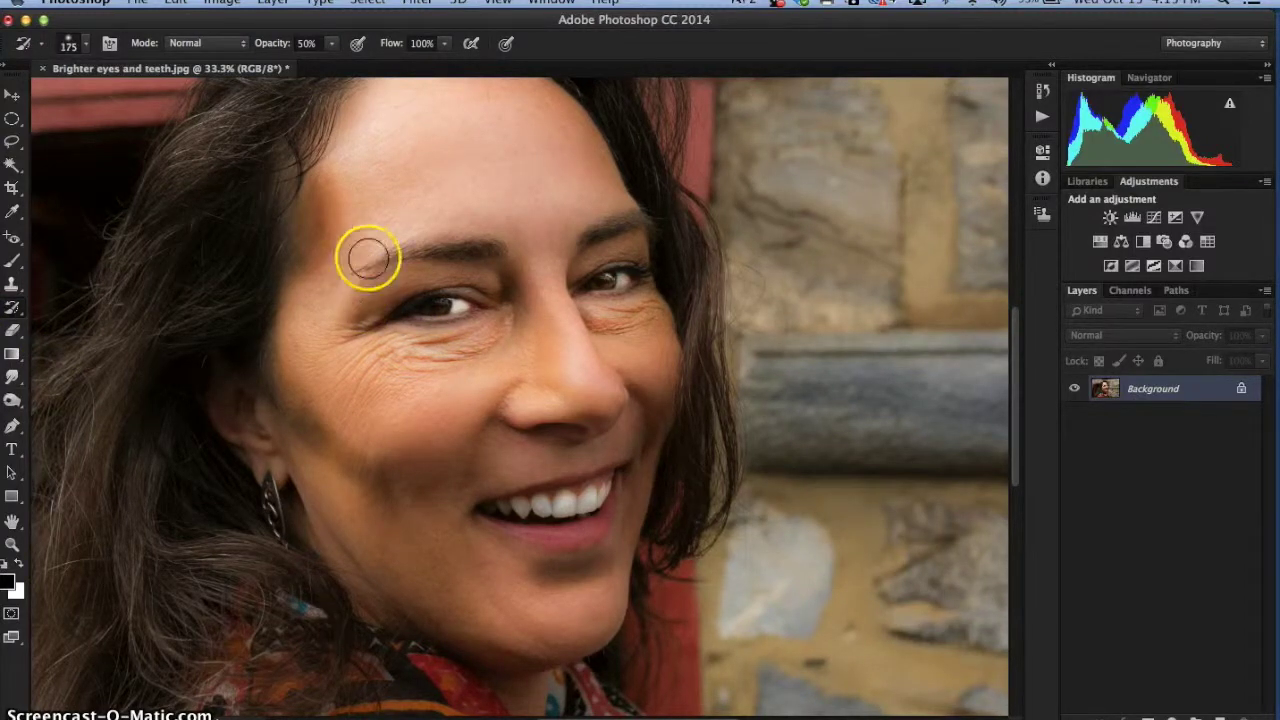
{"action": "left_click", "coordinate": [334, 47]}
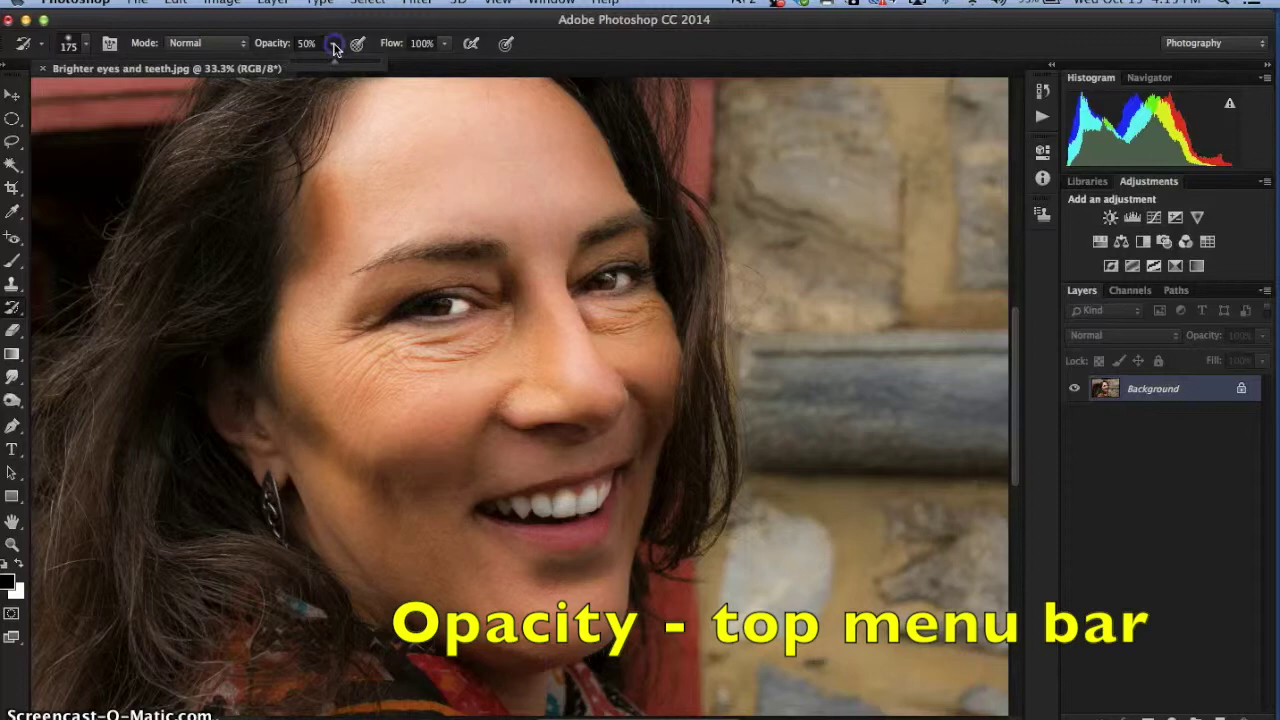
{"action": "left_click_drag", "start_coordinate": [336, 68], "coordinate": [386, 68]}
{"action": "left_click", "coordinate": [331, 45]}
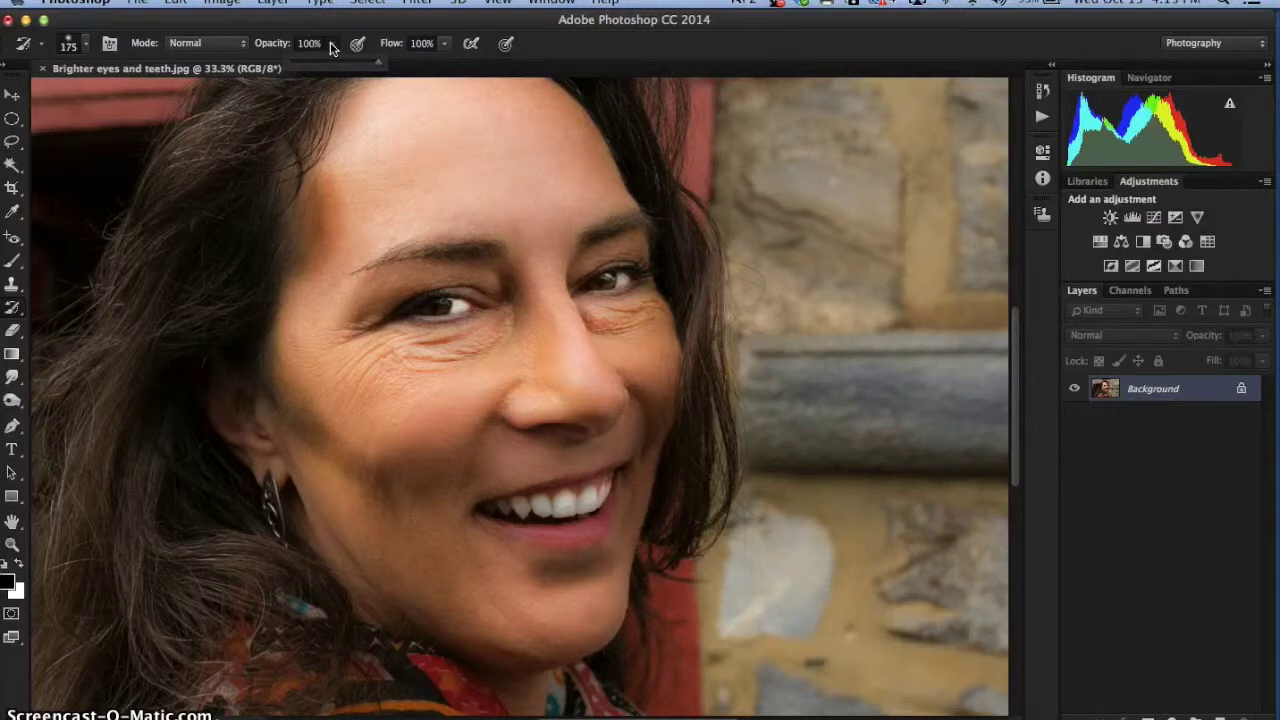
{"action": "left_click_drag", "start_coordinate": [379, 63], "coordinate": [313, 70]}
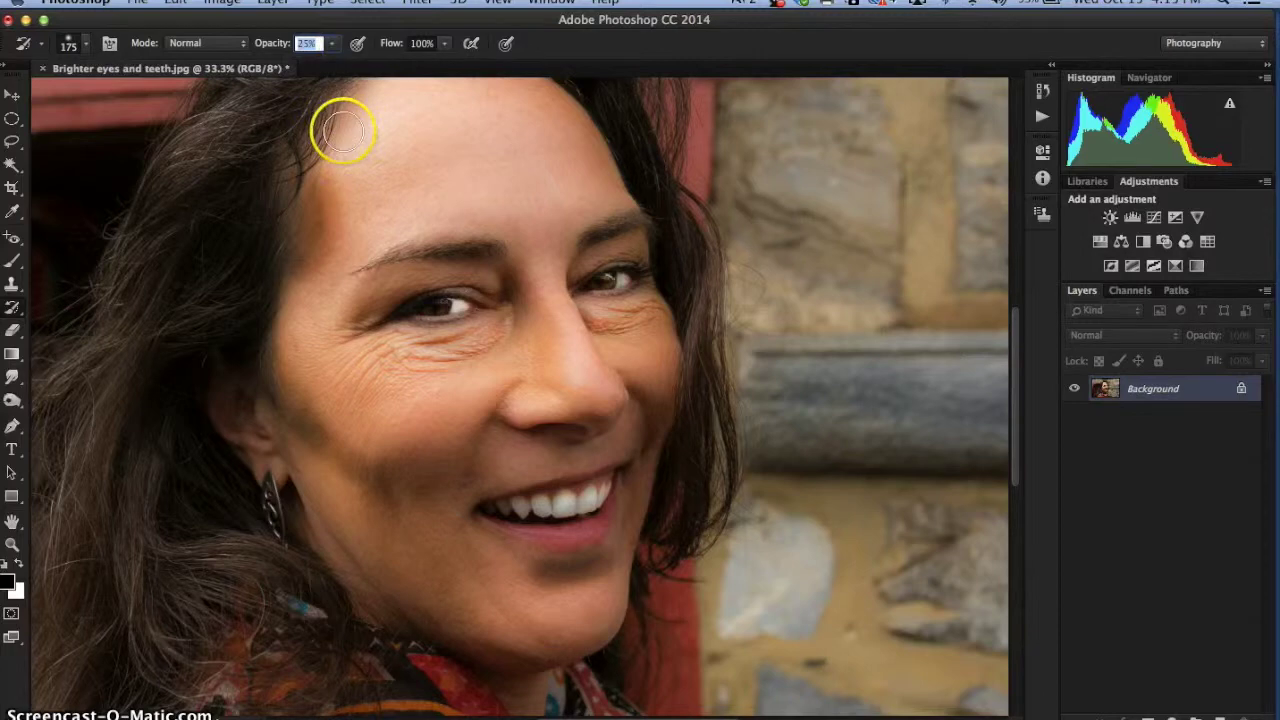
Soften the burned temple, cheek contour and area below the lower lip with History Brush strokes at 175 px.
{"action": "left_click_drag", "start_coordinate": [343, 129], "coordinate": [345, 170]}
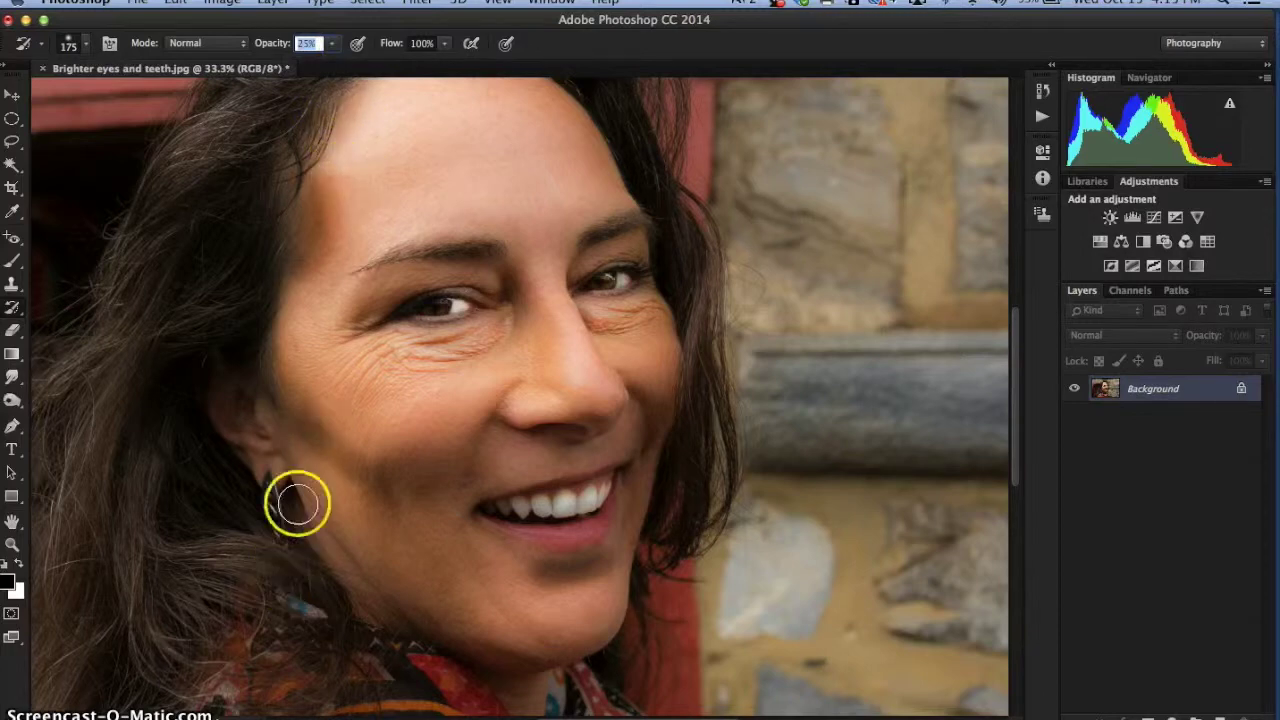
{"action": "mouse_move", "coordinate": [287, 422]}
{"action": "left_mouse_down"}
{"action": "mouse_move", "coordinate": [379, 485]}
{"action": "mouse_move", "coordinate": [319, 453]}
{"action": "mouse_move", "coordinate": [289, 420]}
{"action": "left_mouse_up"}
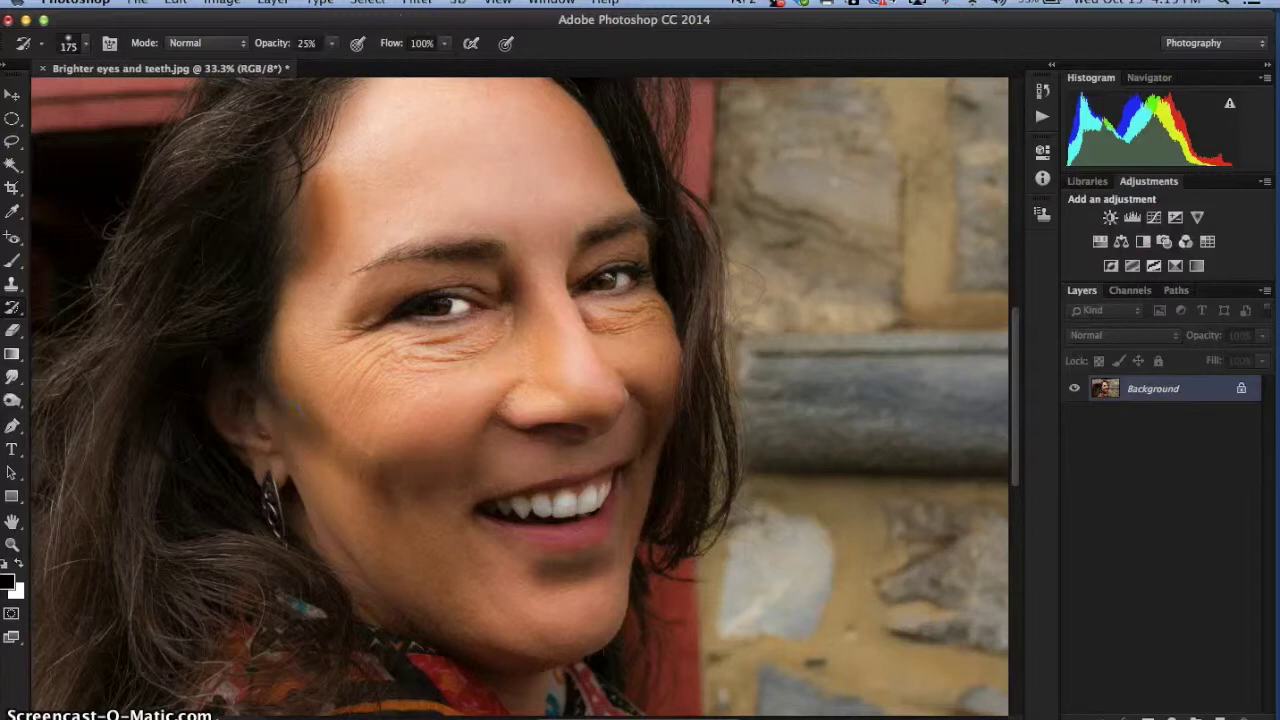
{"action": "mouse_move", "coordinate": [337, 220]}
{"action": "left_mouse_down"}
{"action": "mouse_move", "coordinate": [294, 266]}
{"action": "mouse_move", "coordinate": [340, 163]}
{"action": "mouse_move", "coordinate": [294, 255]}
{"action": "left_mouse_up"}
{"action": "mouse_move", "coordinate": [549, 571]}
{"action": "left_mouse_down"}
{"action": "mouse_move", "coordinate": [599, 573]}
{"action": "mouse_move", "coordinate": [613, 558]}
{"action": "mouse_move", "coordinate": [516, 560]}
{"action": "mouse_move", "coordinate": [555, 572]}
{"action": "mouse_move", "coordinate": [623, 563]}
{"action": "left_mouse_up"}
{"action": "left_click", "coordinate": [360, 425]}
{"action": "mouse_move", "coordinate": [360, 425]}
{"action": "left_mouse_down"}
{"action": "mouse_move", "coordinate": [348, 467]}
{"action": "mouse_move", "coordinate": [274, 386]}
{"action": "left_mouse_up"}
{"action": "left_click", "coordinate": [469, 429]}
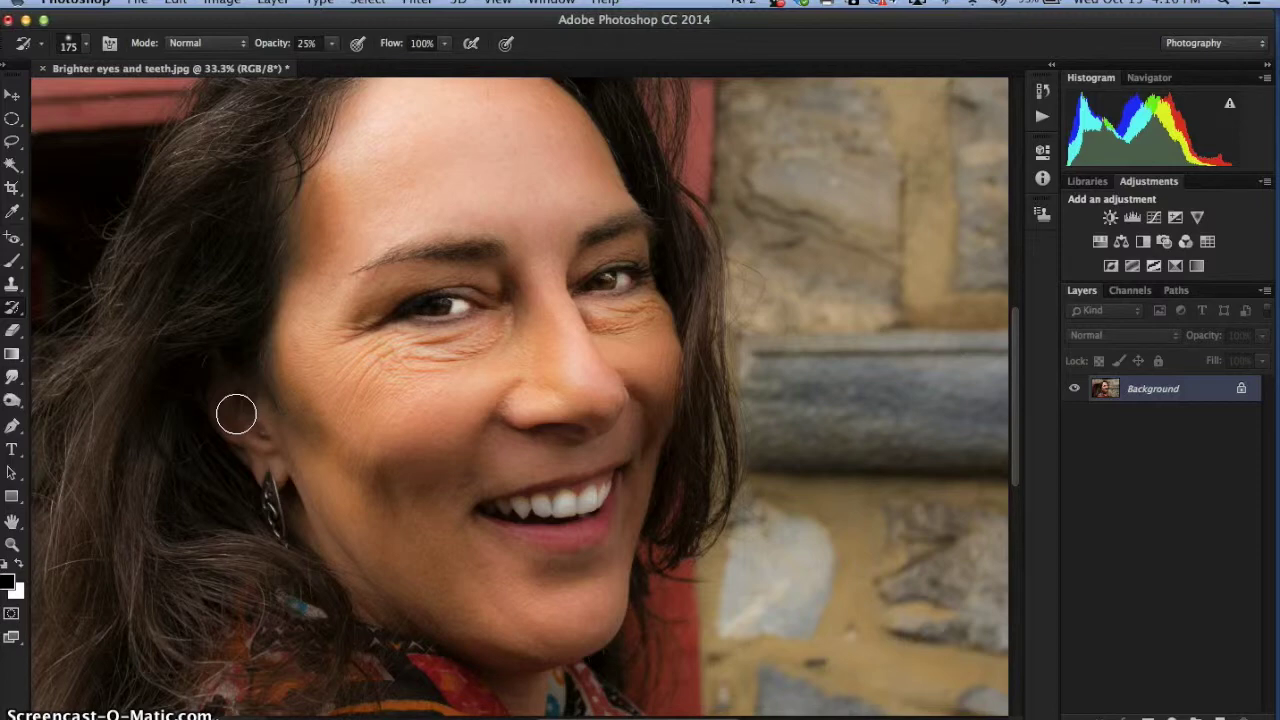
{"action": "mouse_move", "coordinate": [238, 411]}
{"action": "left_mouse_down"}
{"action": "mouse_move", "coordinate": [303, 352]}
{"action": "mouse_move", "coordinate": [364, 406]}
{"action": "mouse_move", "coordinate": [340, 388]}
{"action": "mouse_move", "coordinate": [267, 393]}
{"action": "left_mouse_up"}
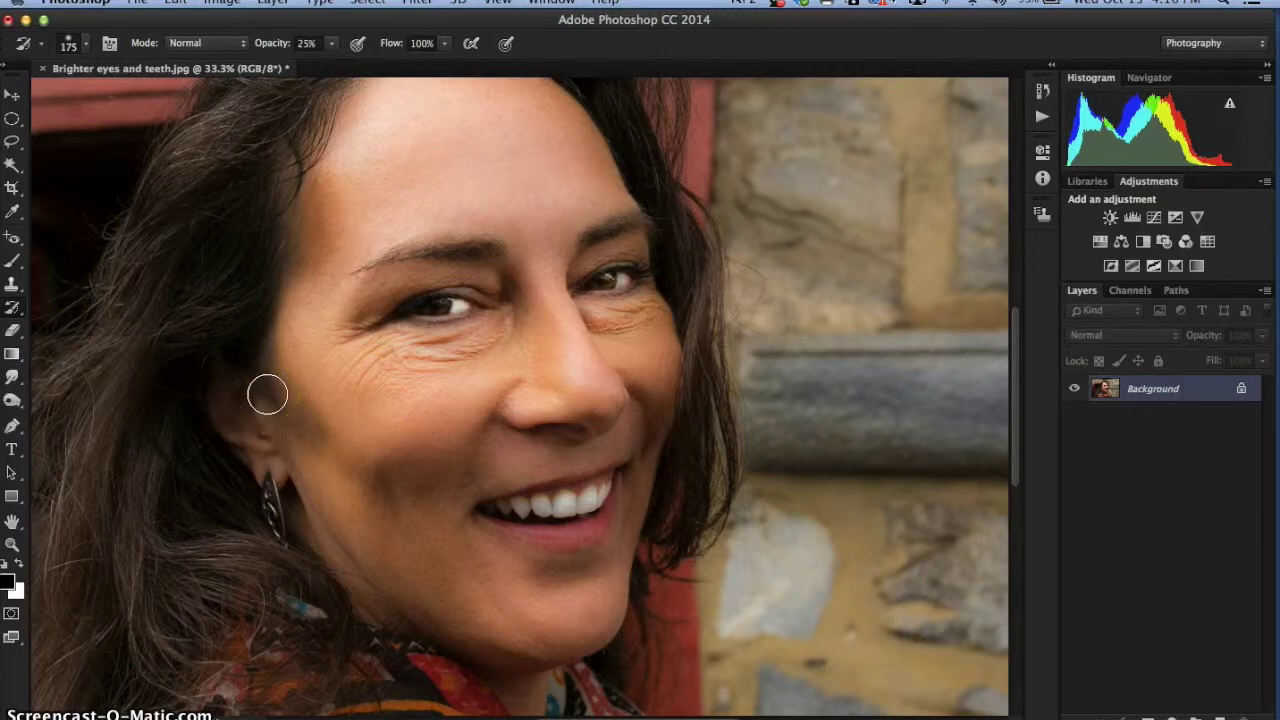